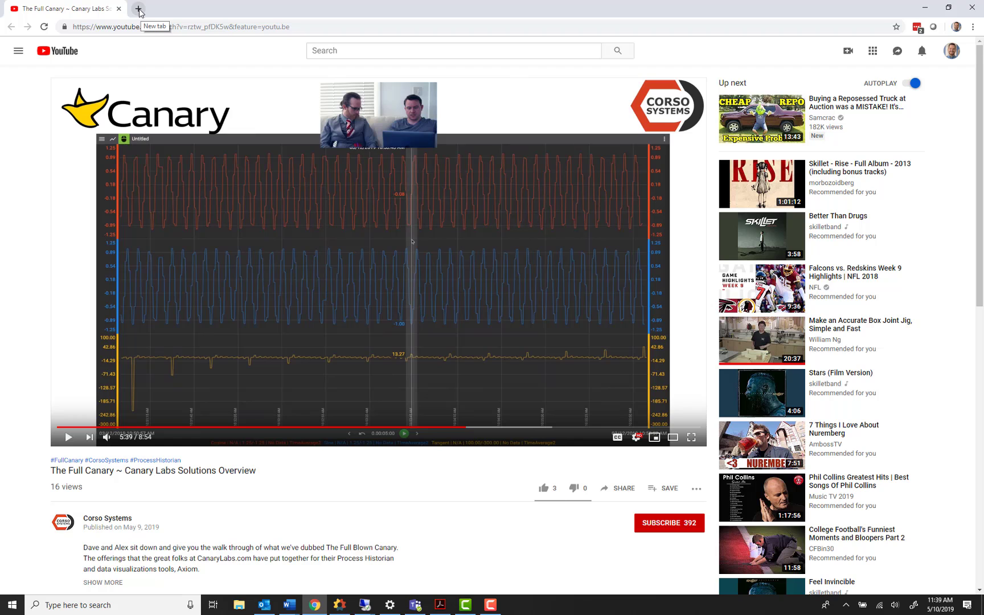
Open localhost in a new browser tab and create a new blank Axiom application
left_click(138, 9)
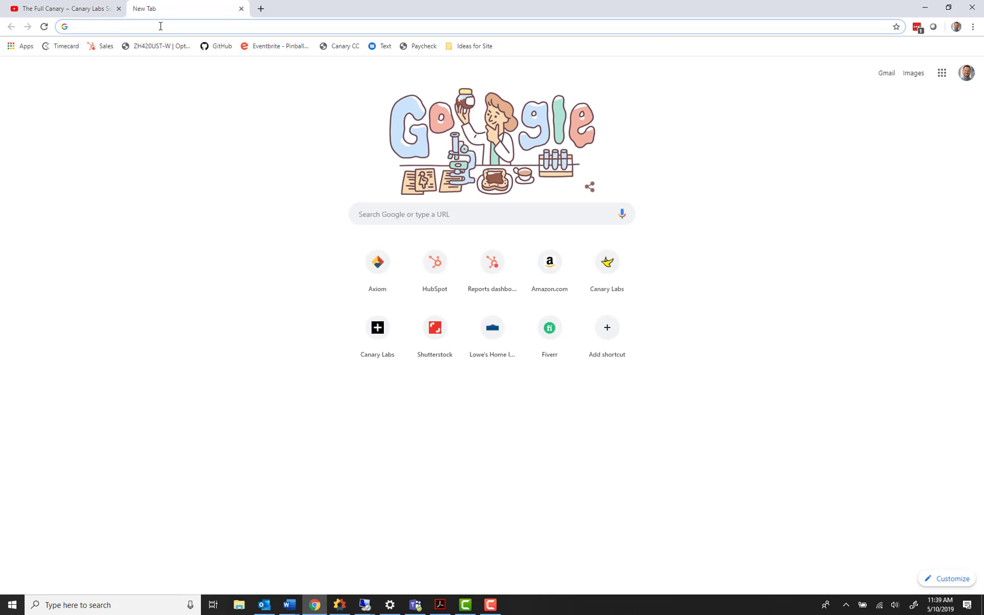
type("localhost")
key("Return")
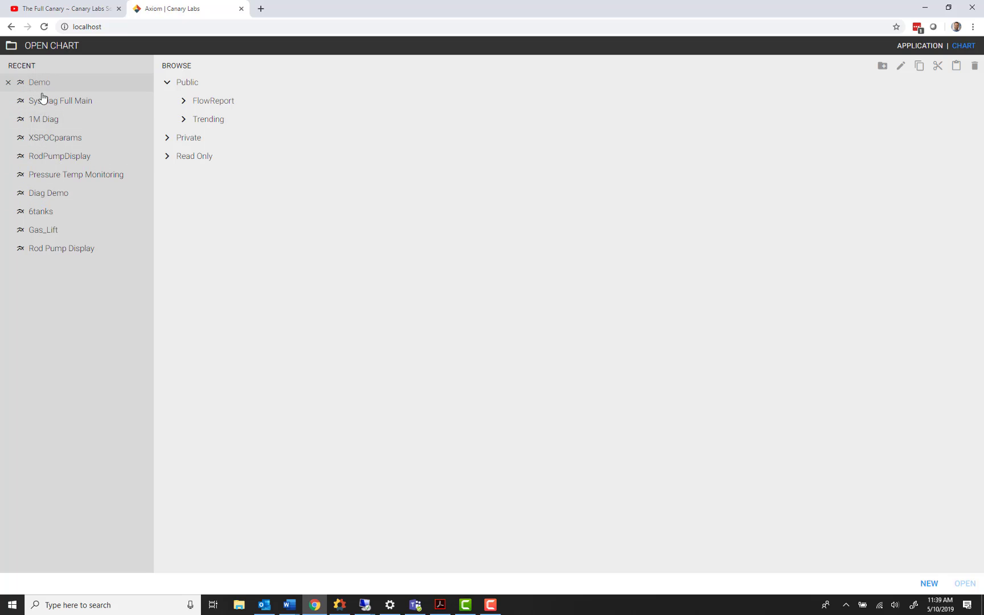
left_click(920, 46)
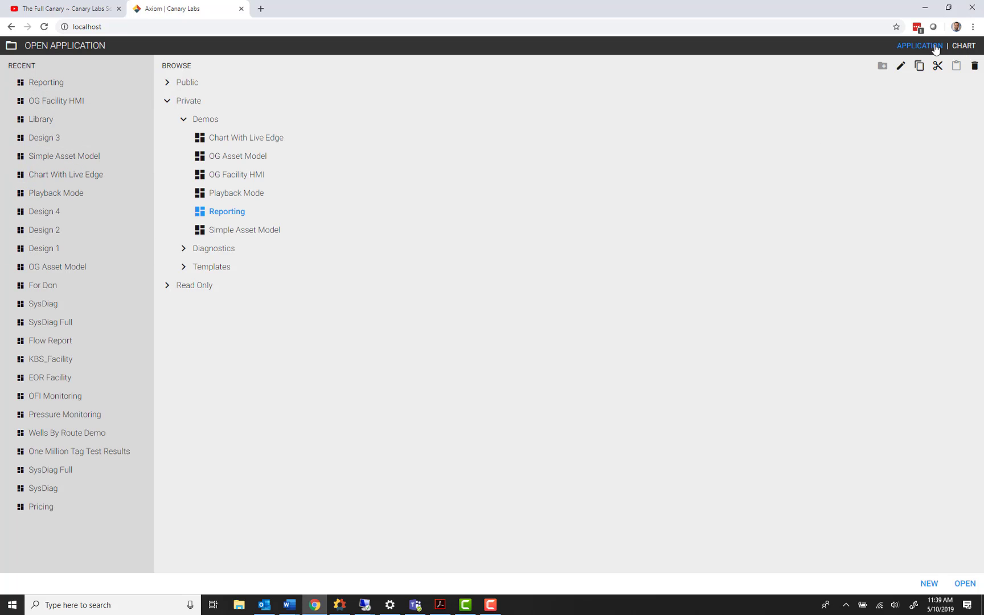
left_click(928, 584)
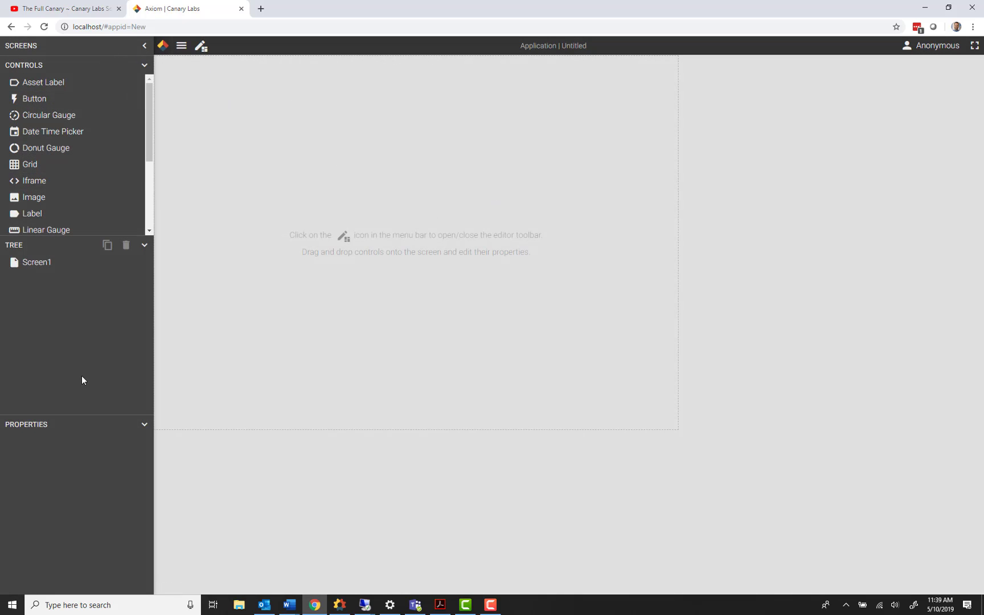
Enlarge Screen1 in the editor to about 1,590 wide by 1,062 high
left_click(201, 47)
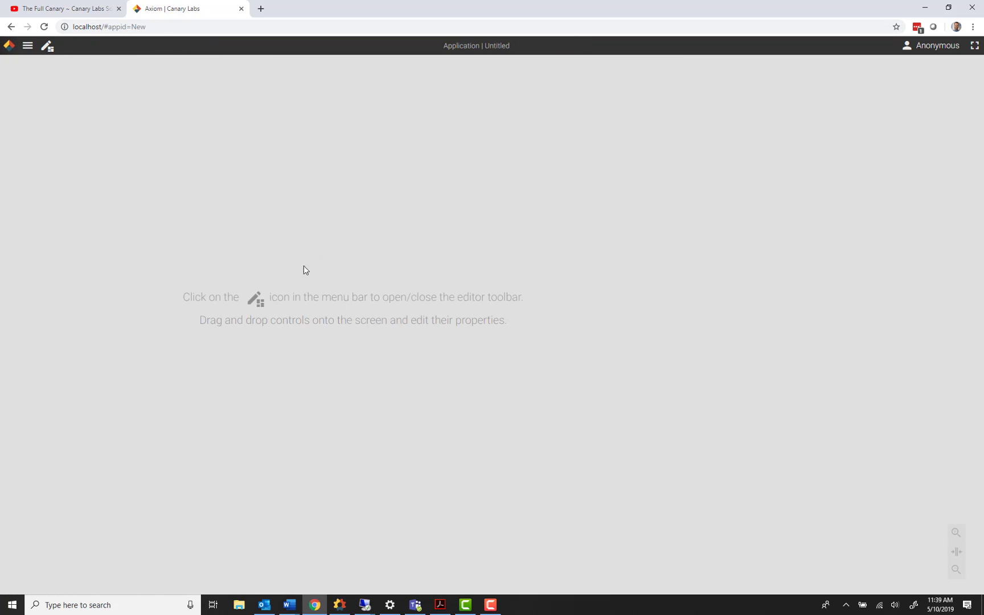
left_click(47, 48)
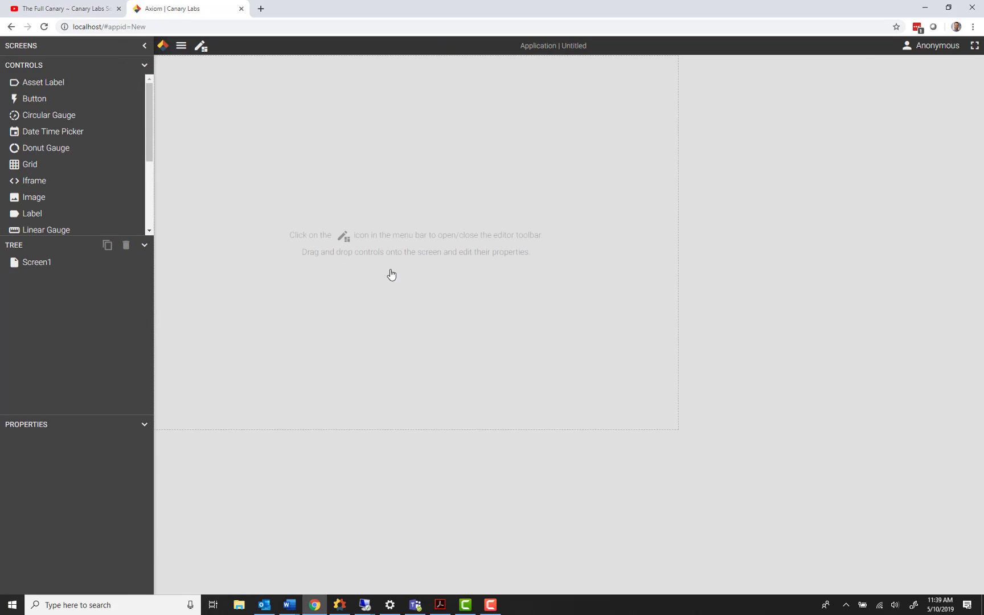
left_click(652, 419)
left_click_drag(676, 428, 965, 578)
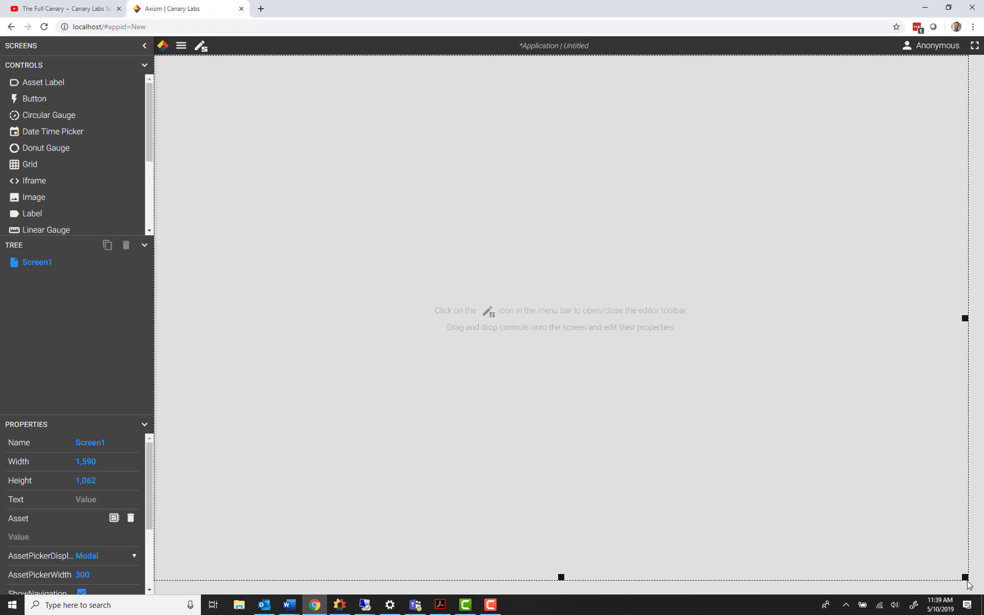
Place a Trend Graph on Screen1 and enlarge it to about 1,548 wide by 990 high
left_click(149, 247)
scroll(44, 217, "down", 1)
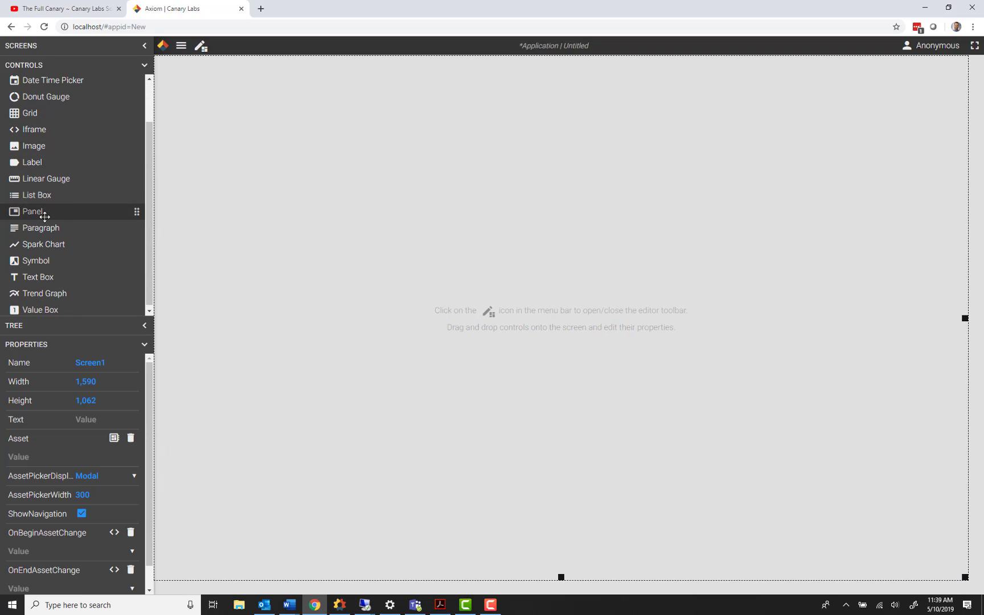
left_click_drag(59, 291, 219, 107)
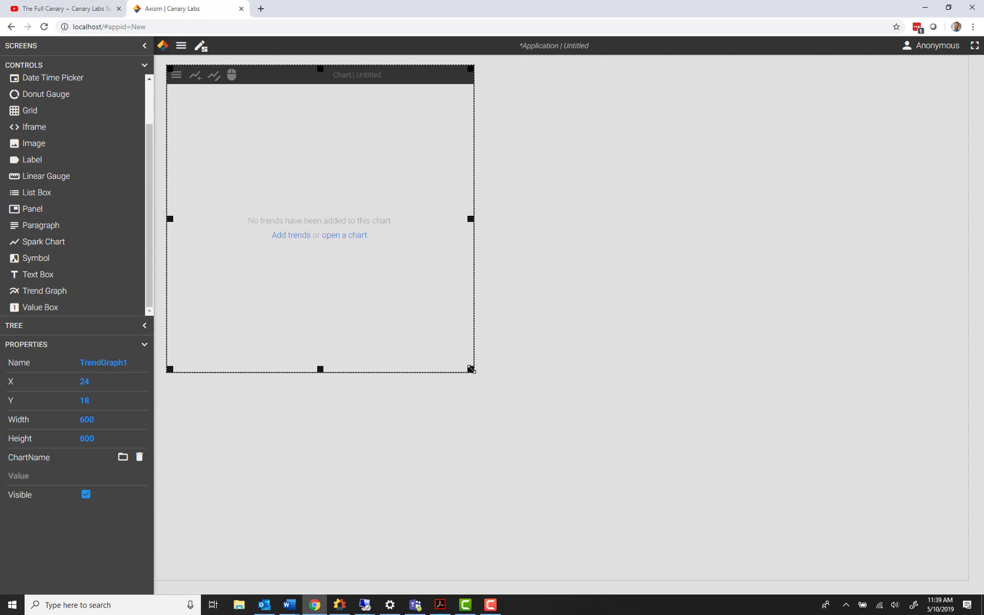
left_click_drag(471, 369, 957, 570)
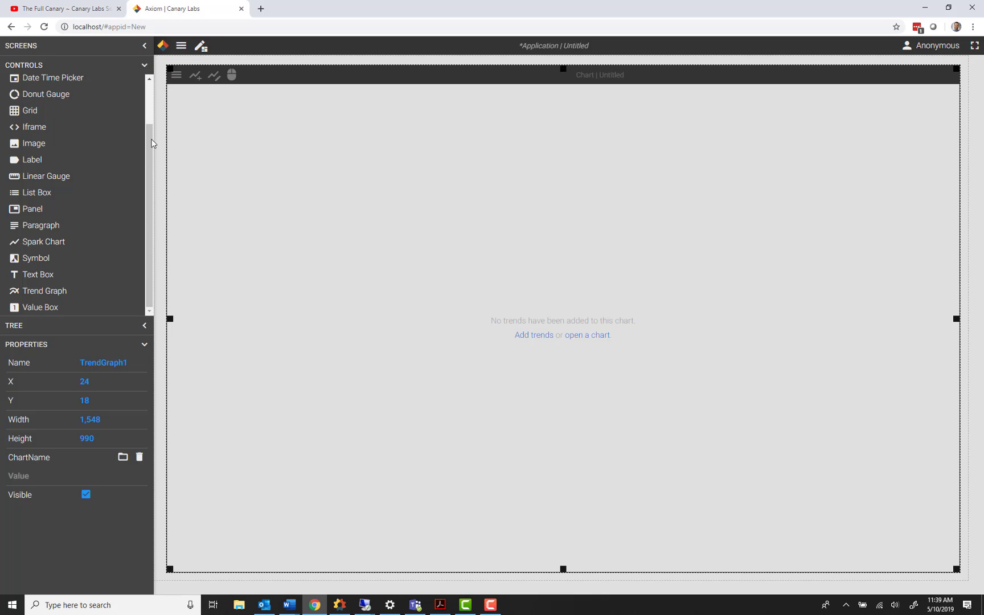
Add a second screen to the application and open it for editing
left_click_drag(149, 136, 135, 75)
left_click(145, 68)
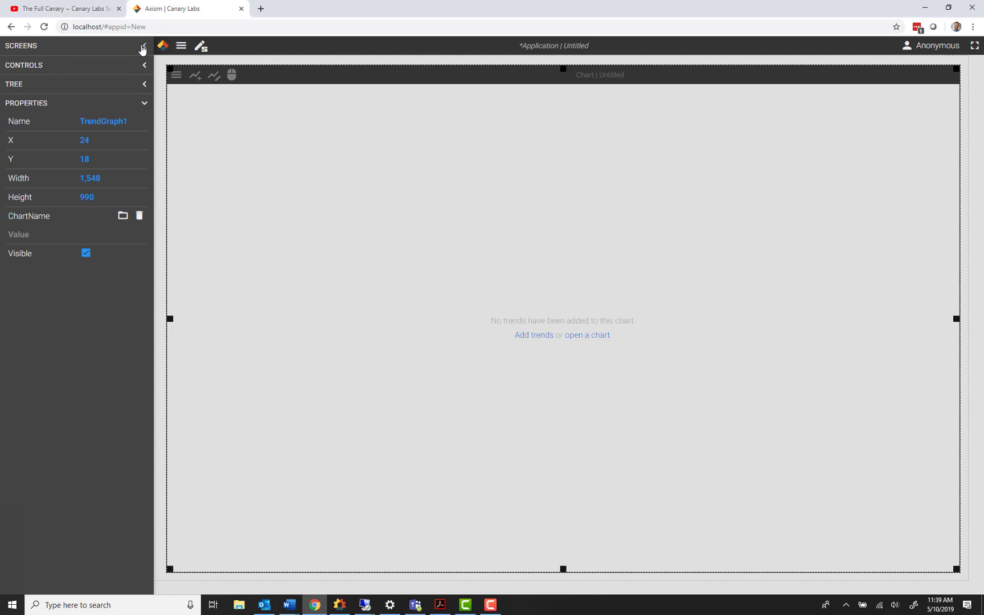
left_click(144, 46)
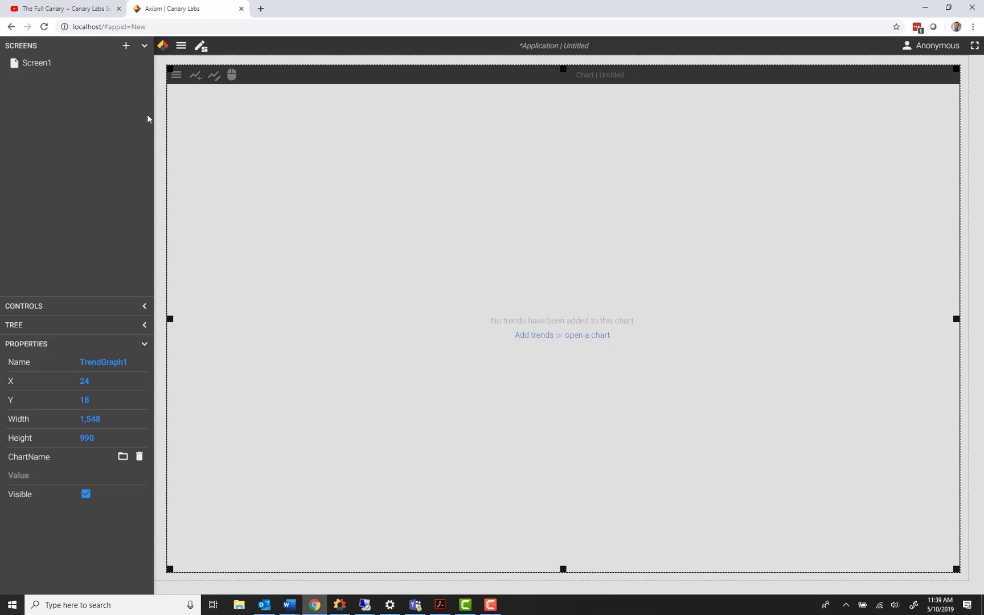
left_click(126, 45)
left_click(232, 66)
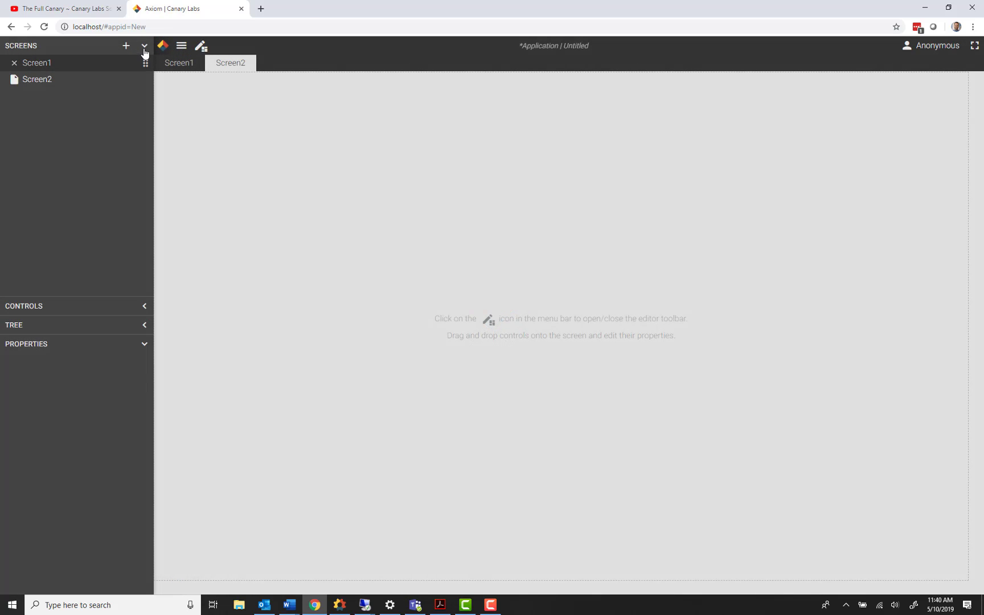
Place a Grid control near the upper-left corner of Screen2
left_click(146, 49)
left_click(143, 70)
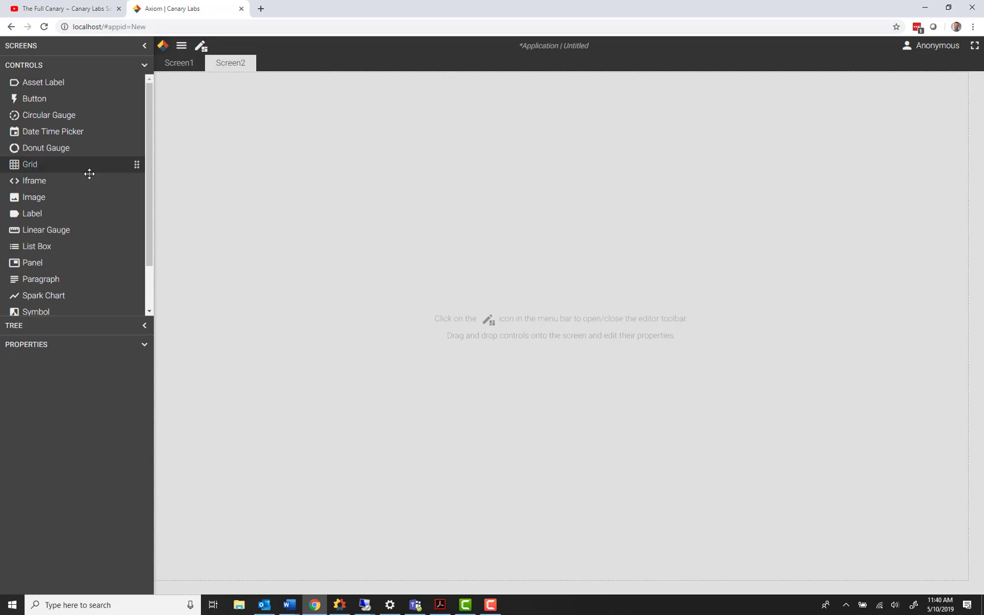
left_click_drag(75, 164, 193, 123)
Add a Label, a Value Box and a Spark Chart to the grid's first row and widen the grid to about 642
scroll(69, 198, "down", 2)
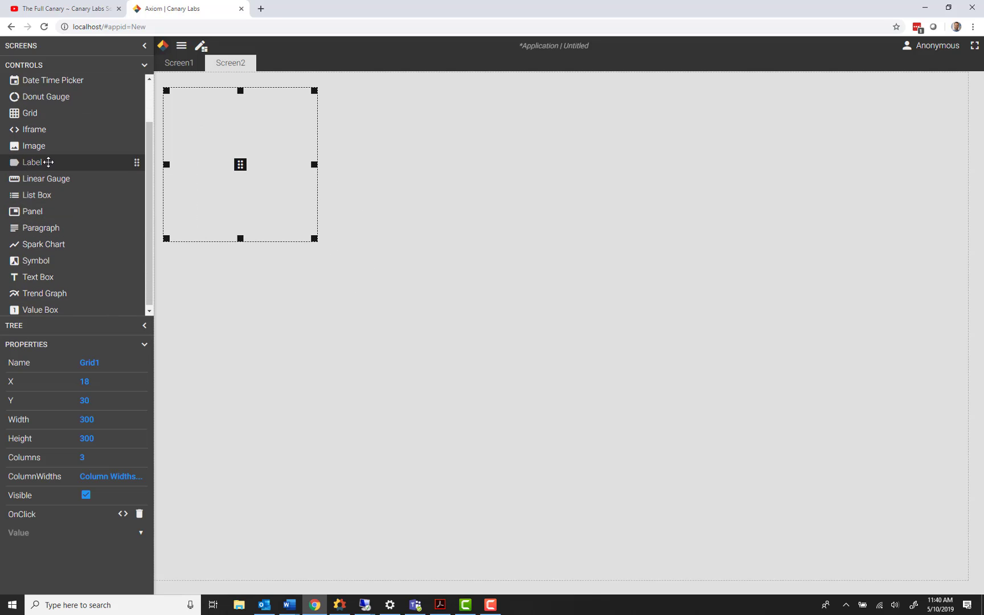
left_click_drag(49, 161, 200, 122)
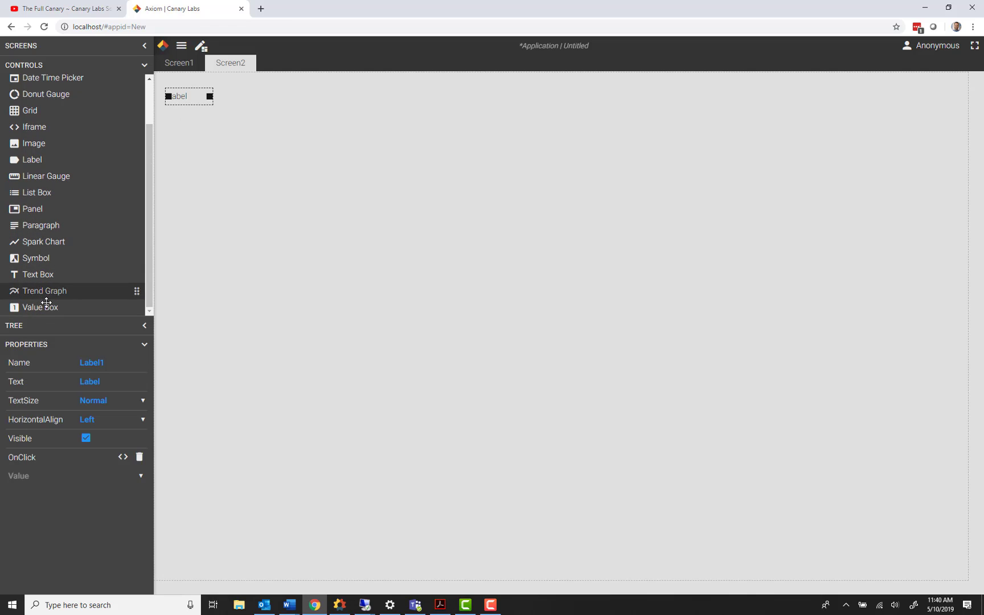
left_click_drag(46, 303, 266, 119)
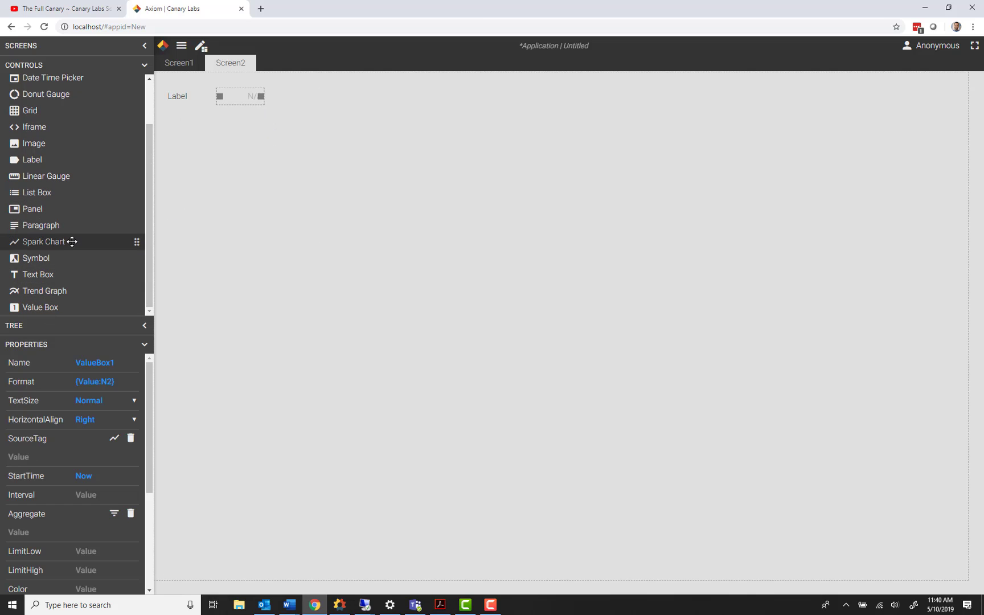
left_click_drag(70, 241, 280, 125)
left_click(272, 182)
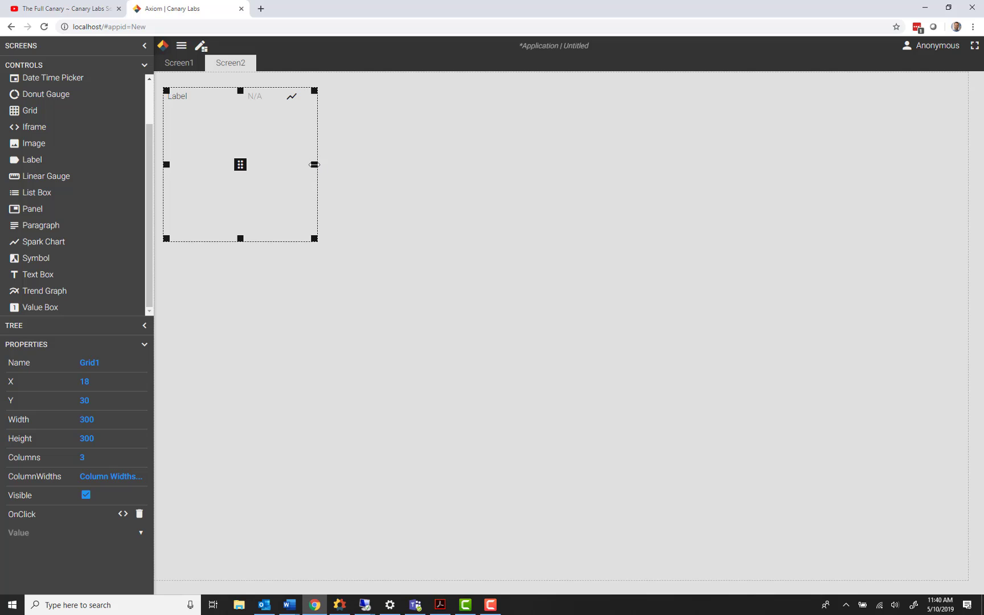
left_click_drag(314, 165, 489, 165)
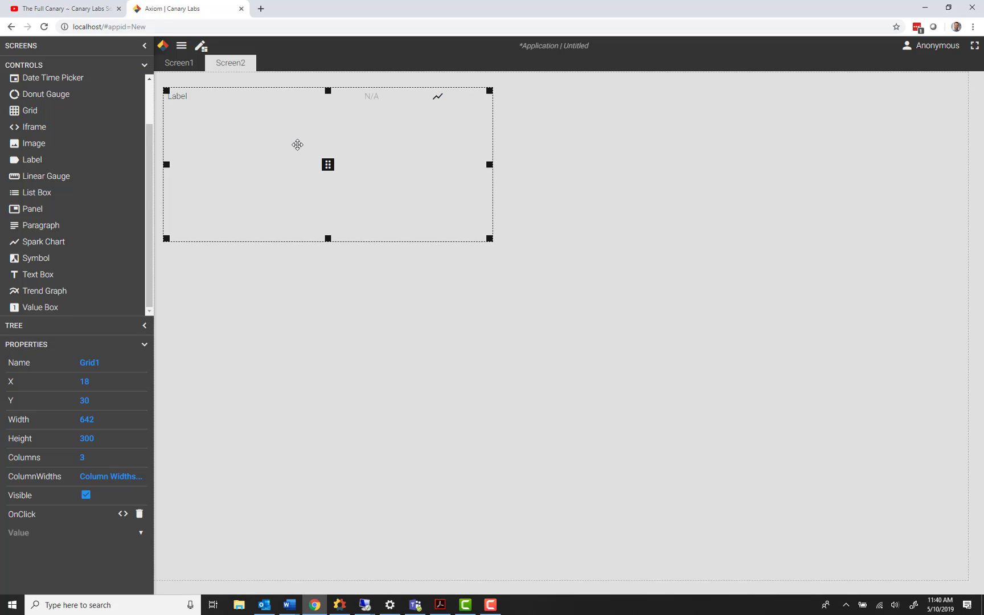
left_click(362, 105)
left_click(435, 101)
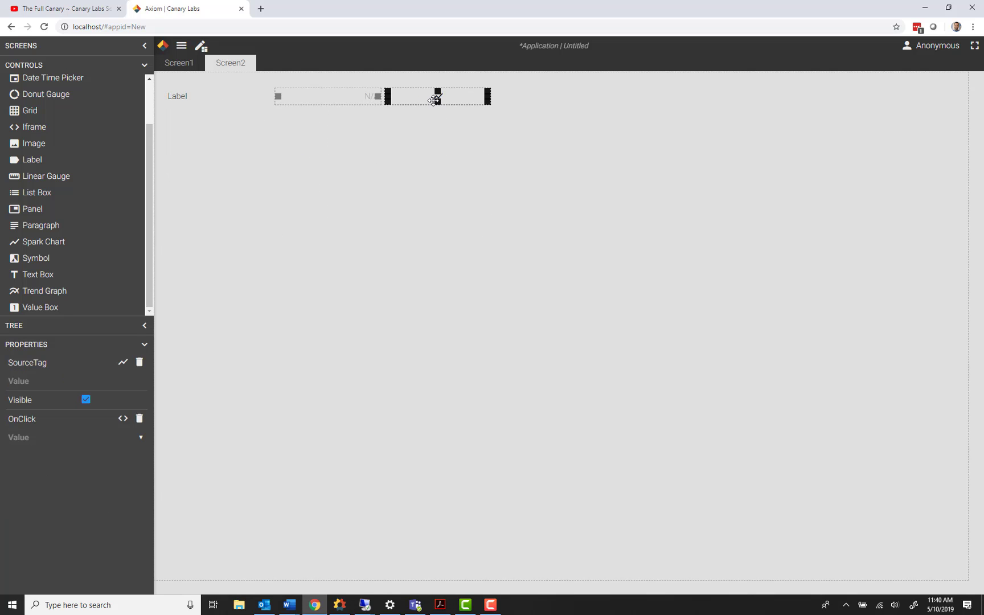
left_click(122, 362)
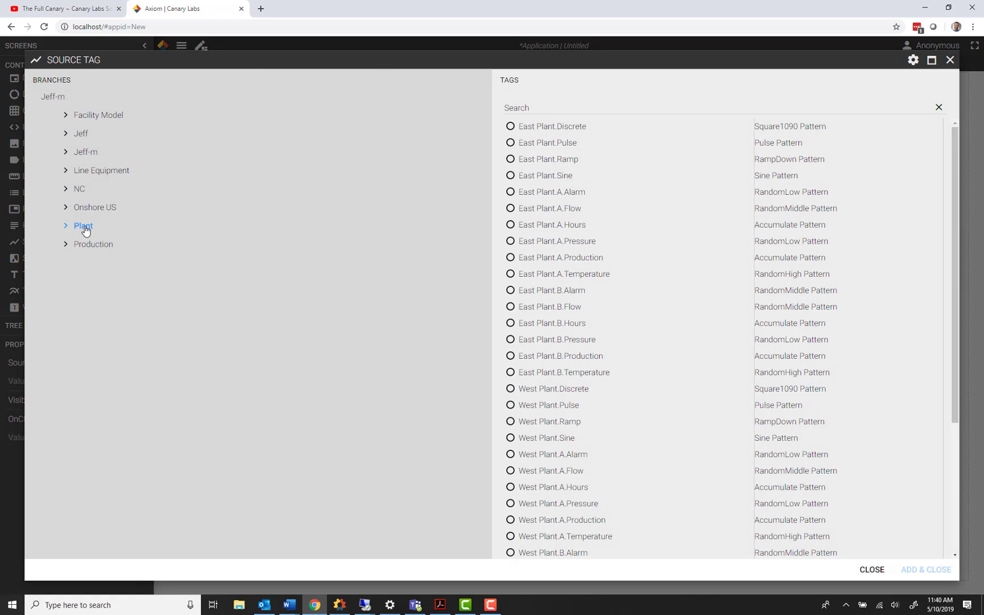
left_click(948, 62)
Configure Screen2's asset with the Plant view, the Line type and the East Plant.A instance
left_click(392, 348)
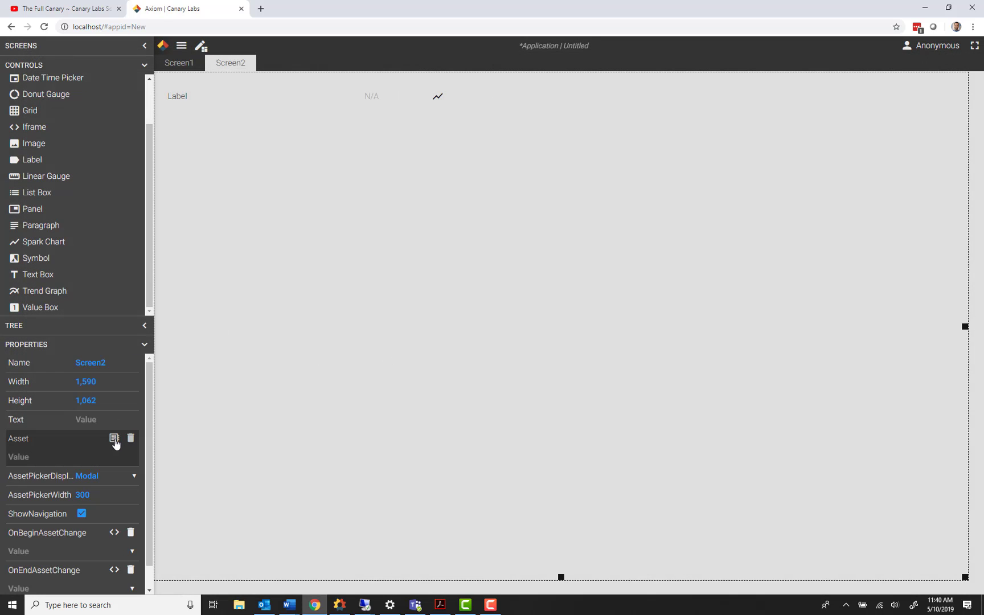
left_click(115, 440)
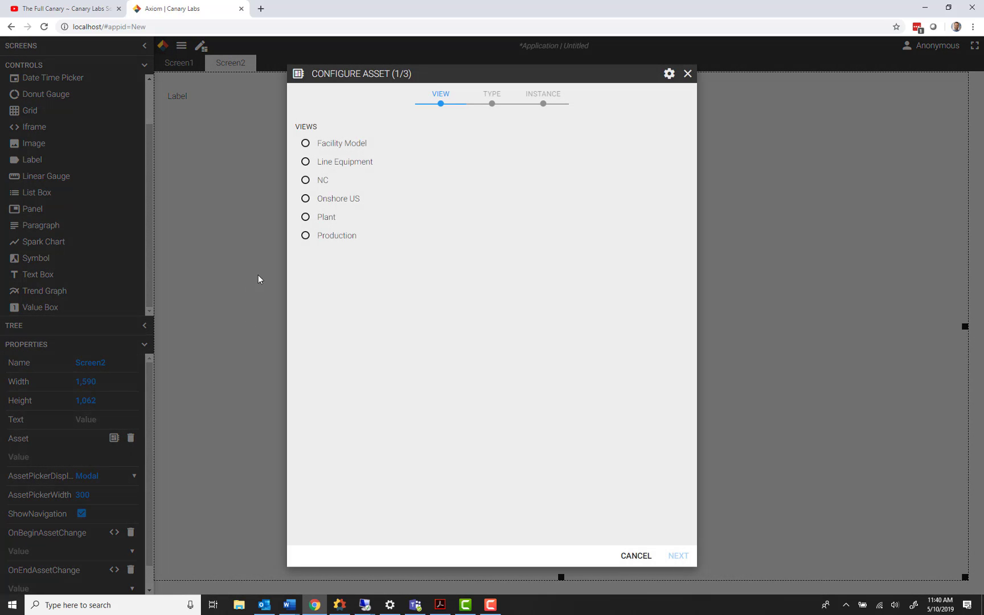
left_click(333, 222)
left_click(667, 552)
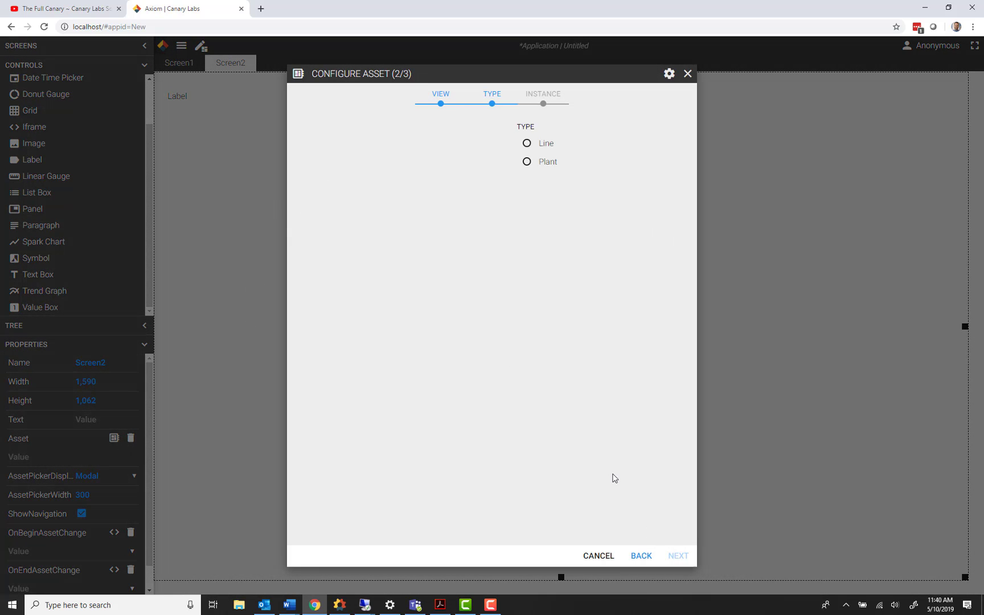
left_click(325, 146)
left_click(676, 555)
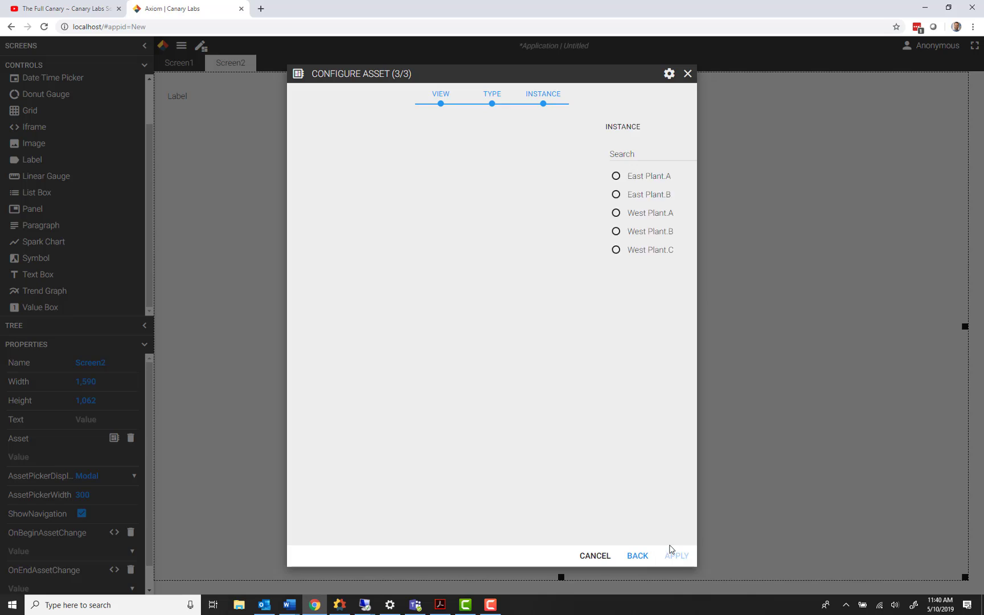
left_click(341, 178)
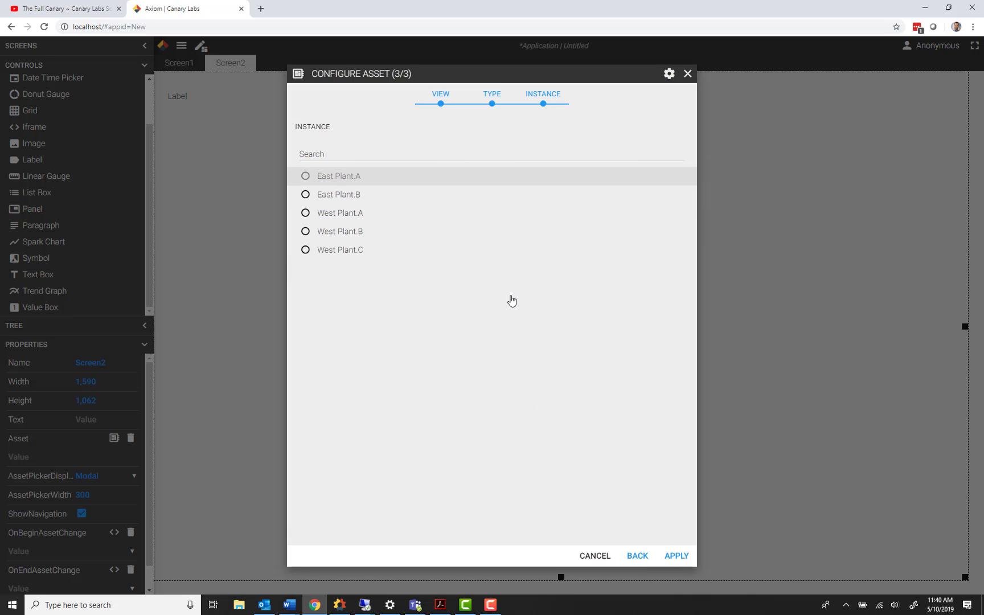
left_click(676, 555)
Move the grid to the right on Screen2 and set the screen's asset picker display to Inline
left_click_drag(314, 204, 476, 190)
left_click(248, 236)
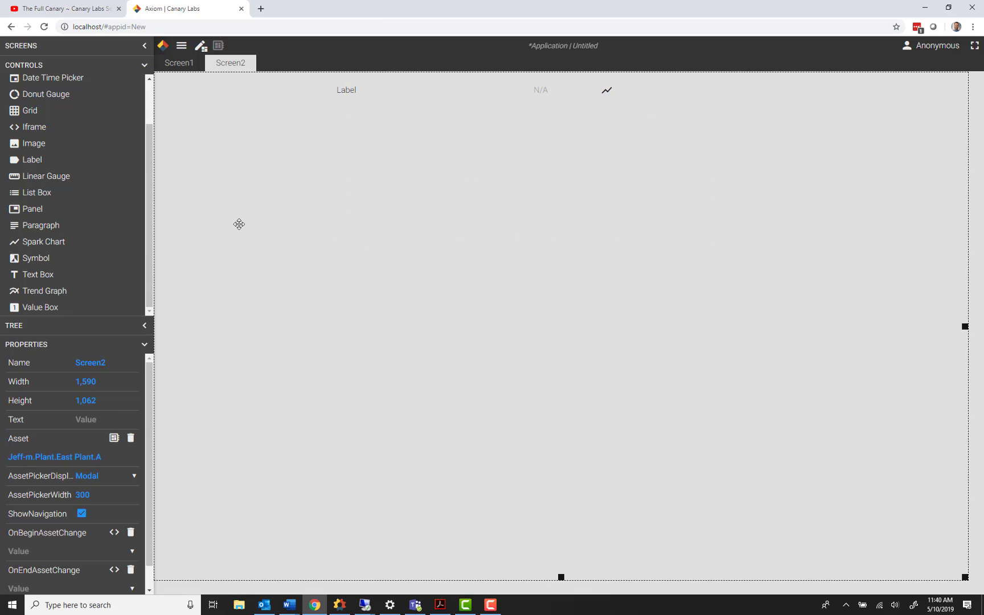
left_click(99, 479)
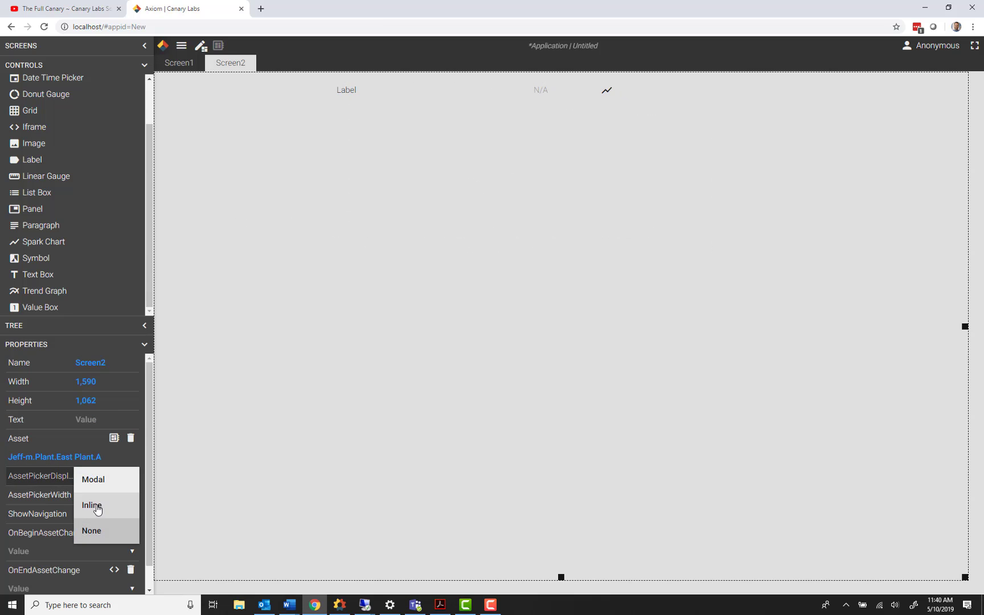
left_click(97, 508)
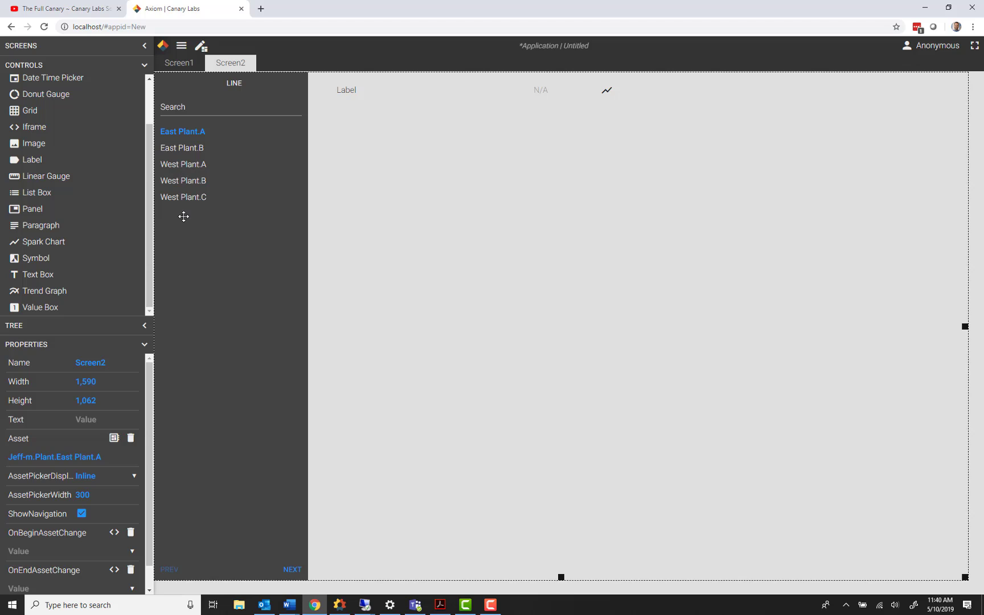
Set the text of the label in the grid to "Pressure"
left_click(457, 190)
left_click(373, 94)
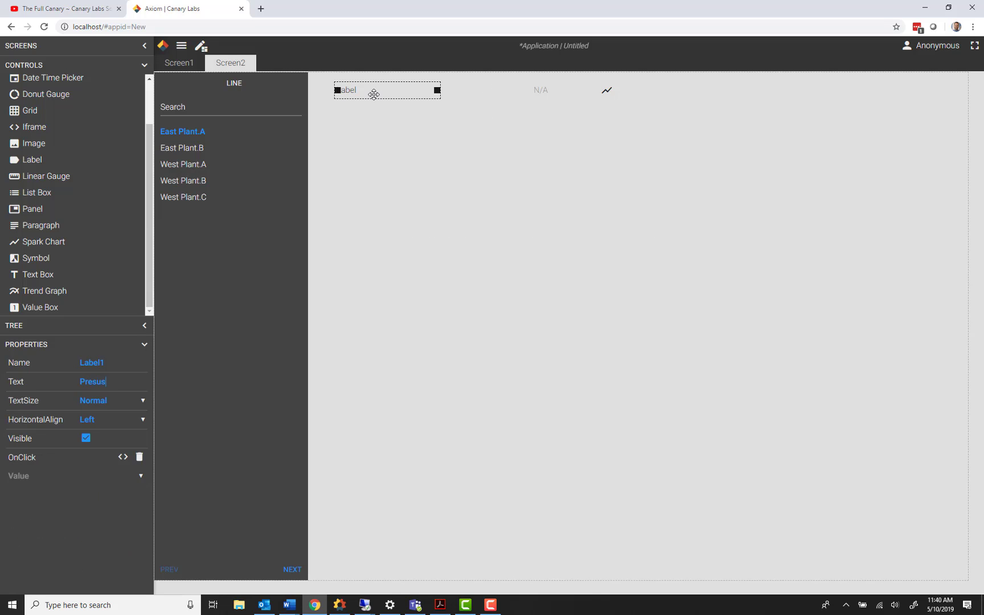
Assign the Pressure tag of Plant, East Plant, A as the source tag of both the value box and the spark chart
left_click(536, 91)
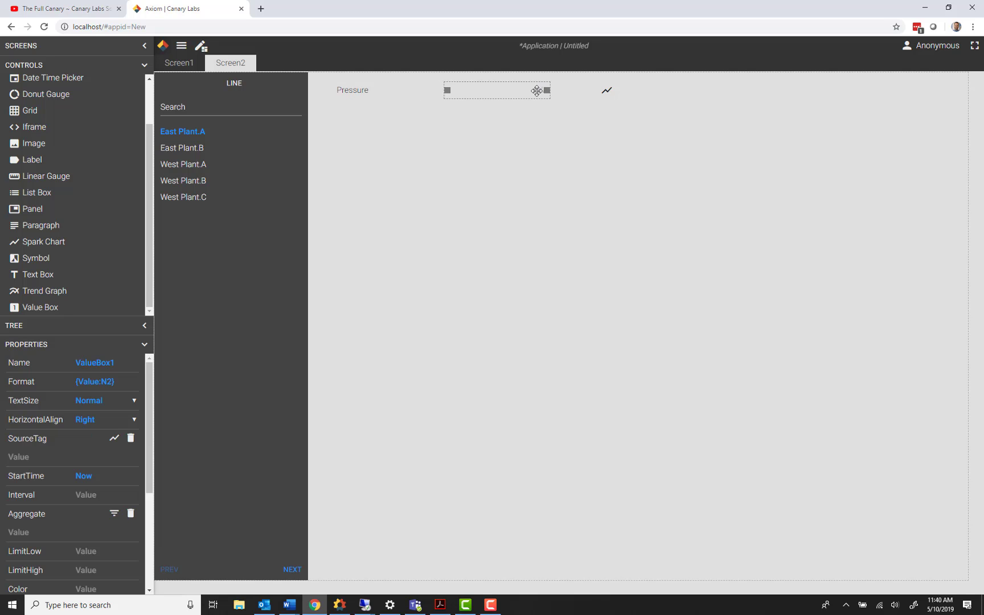
left_click(605, 94)
left_click(119, 370)
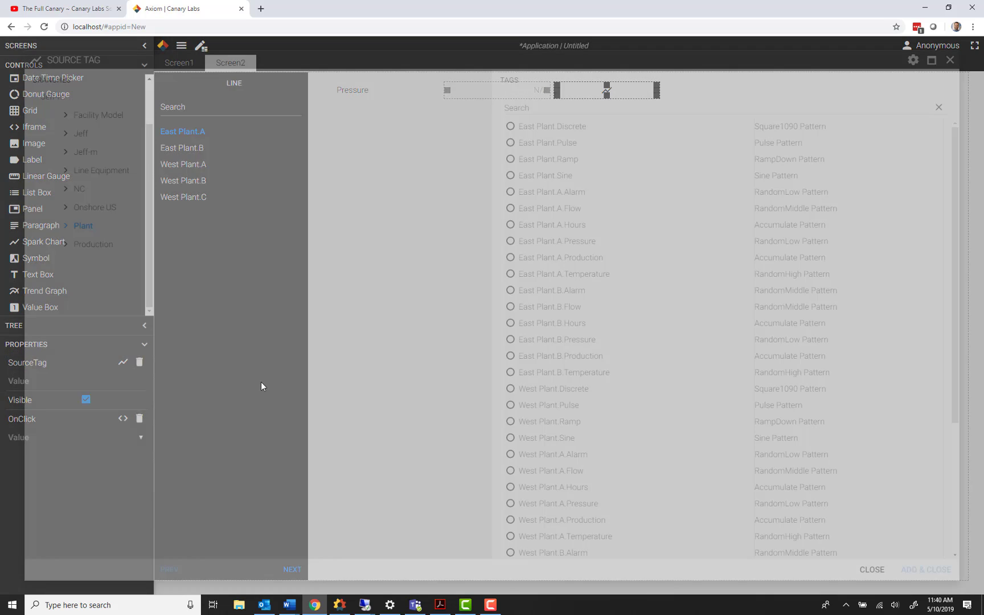
left_click(96, 247)
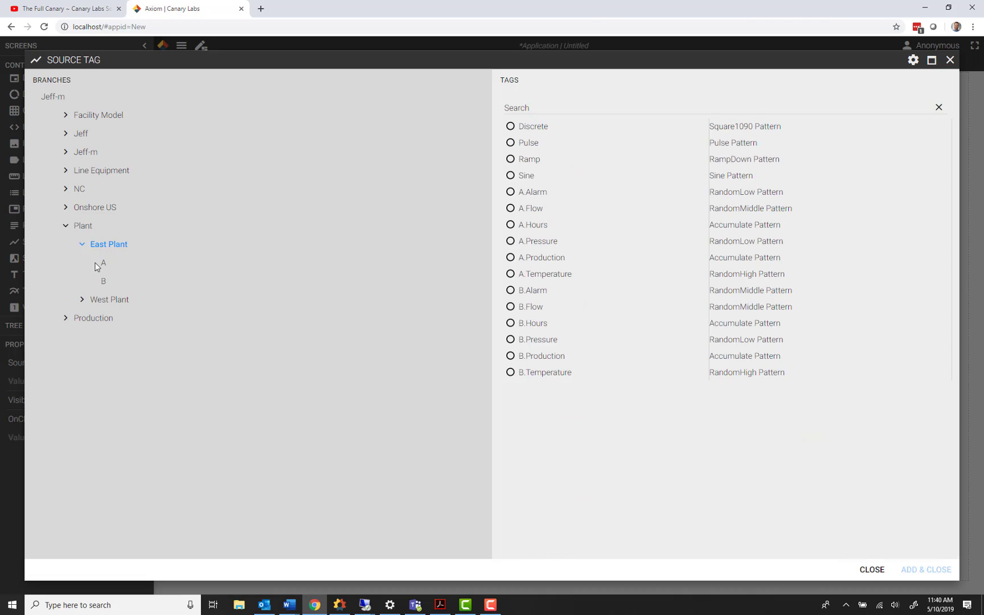
left_click(101, 263)
left_click(533, 175)
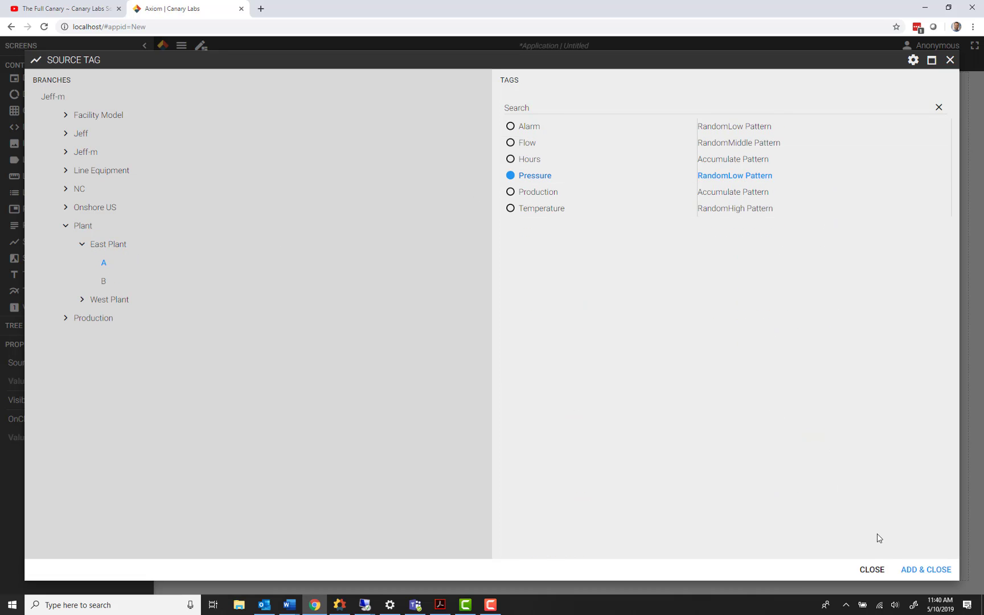
left_click(926, 568)
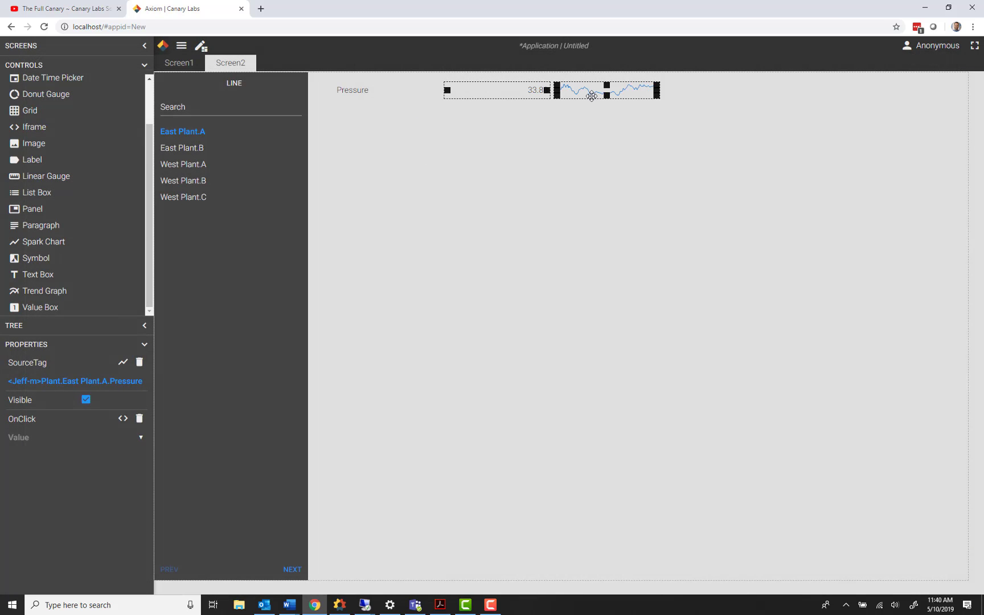
Duplicate the Pressure label, value box and spark chart twice within the grid, and set the new labels' text to "Temperature" and "Flow"
left_click(348, 92)
left_click(502, 94, "ctrl")
left_click(583, 91, "ctrl")
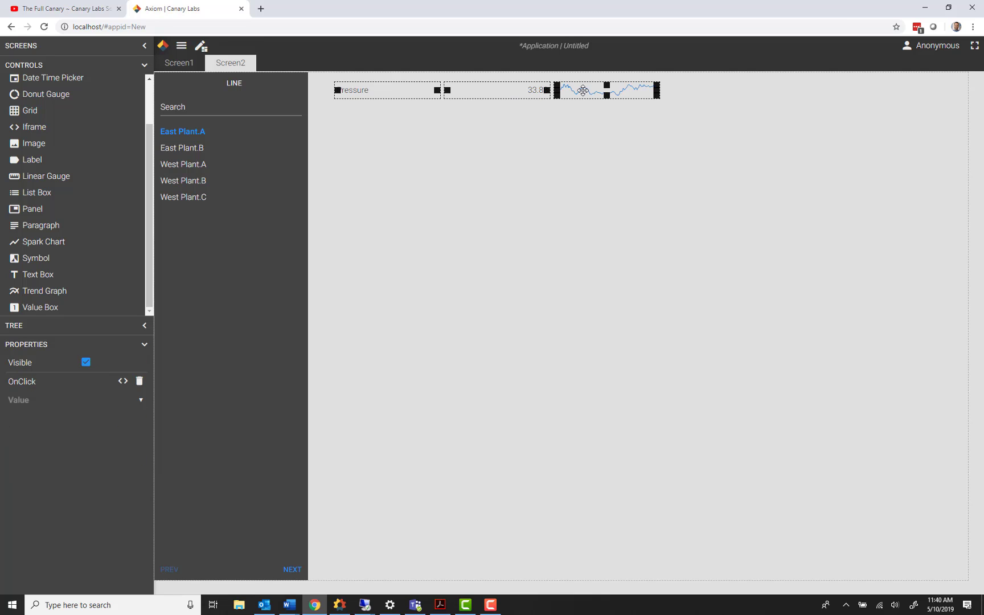
key("ctrl+c")
key("ctrl+v")
key("ctrl+v")
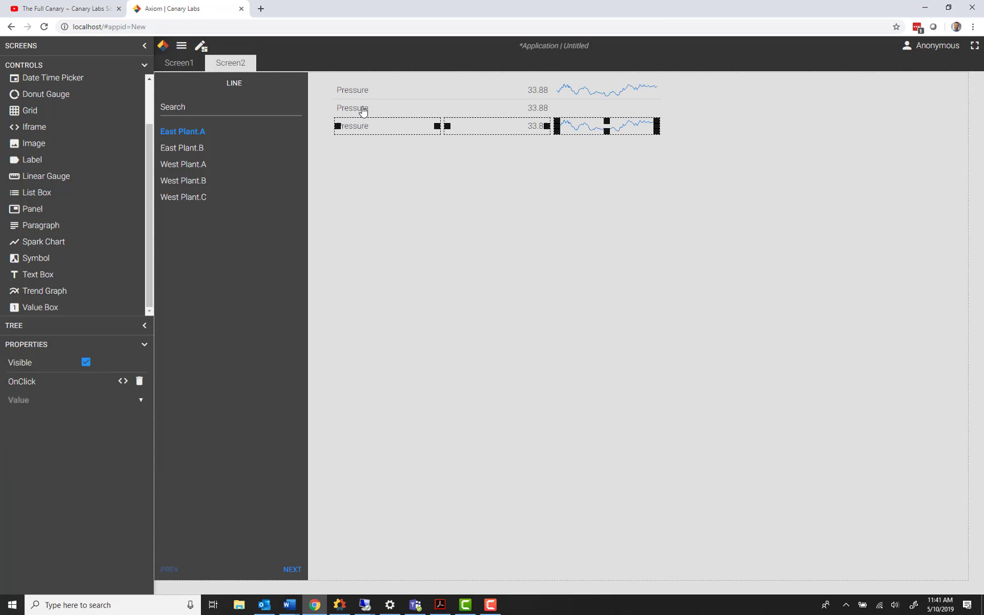
left_click(364, 107)
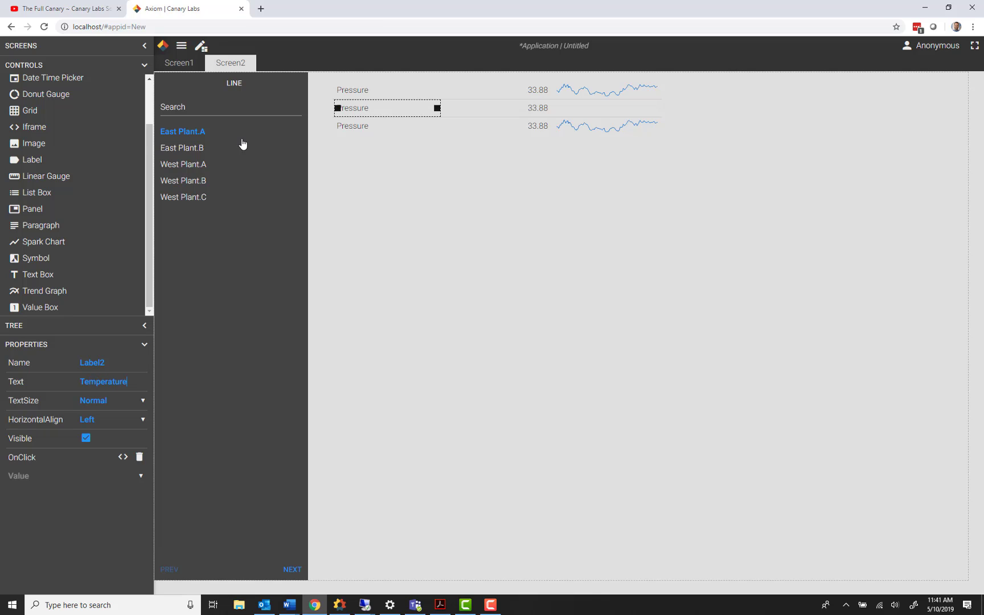
left_click(352, 121)
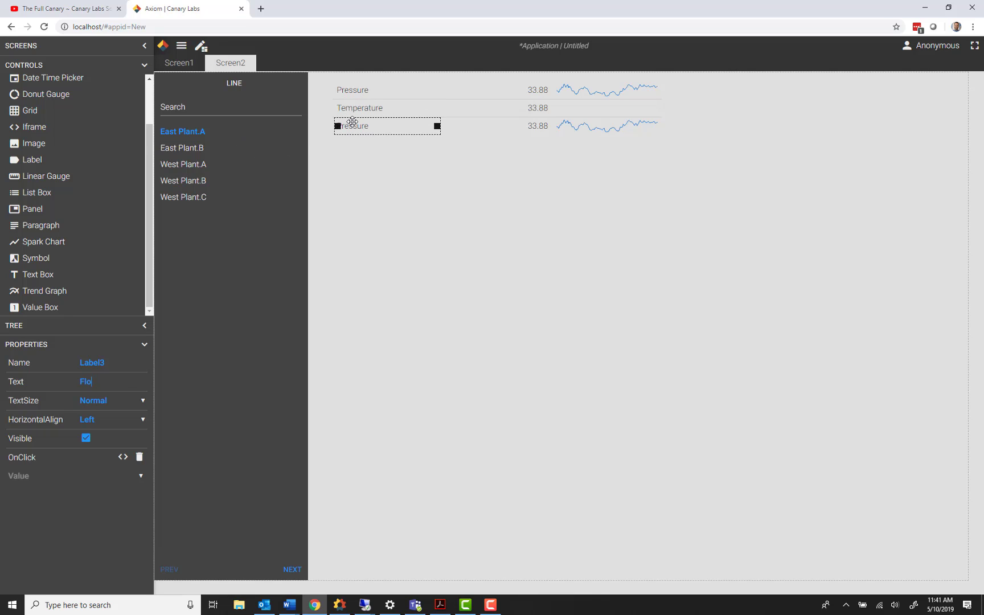
Assign the Temperature tag of Plant, East Plant, A as the source tag of the Temperature row's value box and spark chart
left_click(538, 109)
left_click(584, 108, "ctrl")
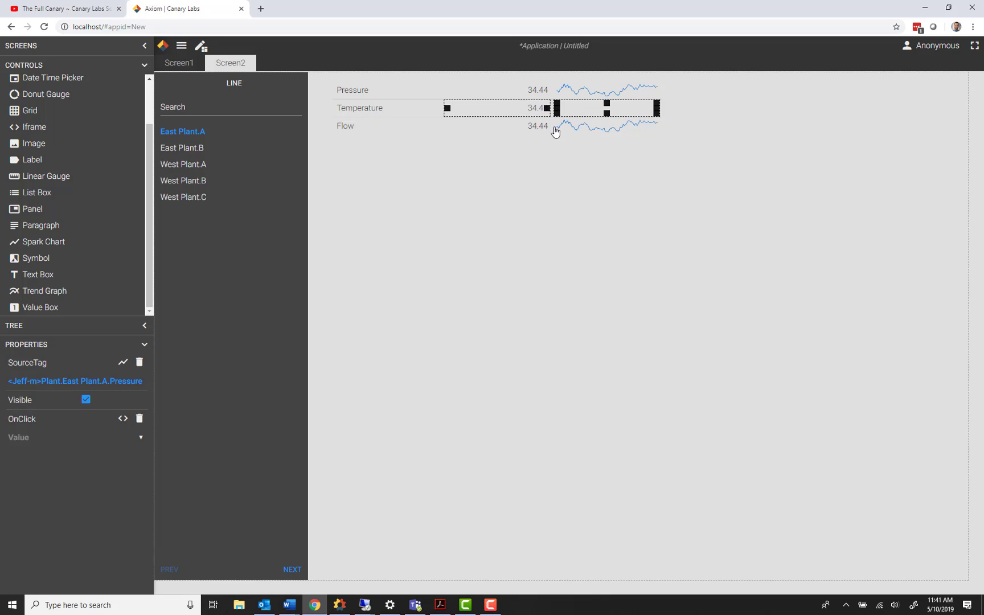
left_click(122, 363)
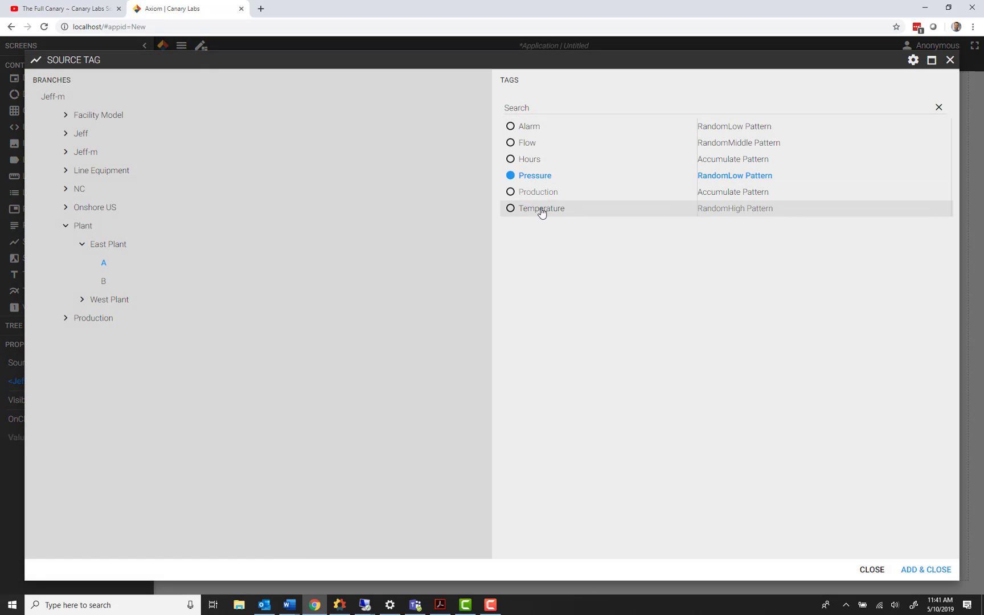
left_click(540, 209)
left_click(932, 569)
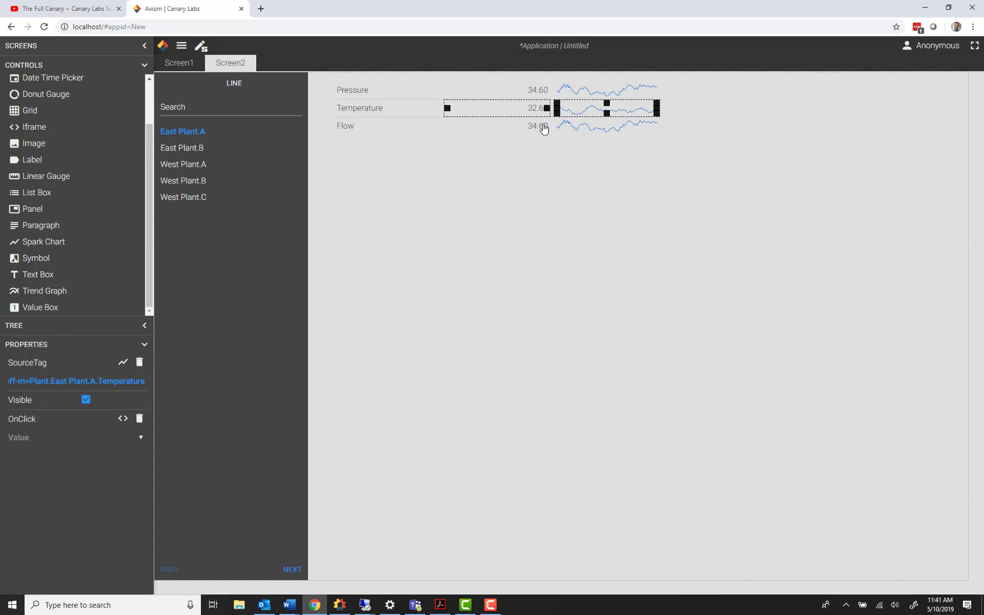
Assign the Flow tag of Plant, East Plant, A as the source tag of the Flow row's value box and spark chart
left_click(540, 127)
left_click(621, 131, "ctrl")
left_click(122, 363)
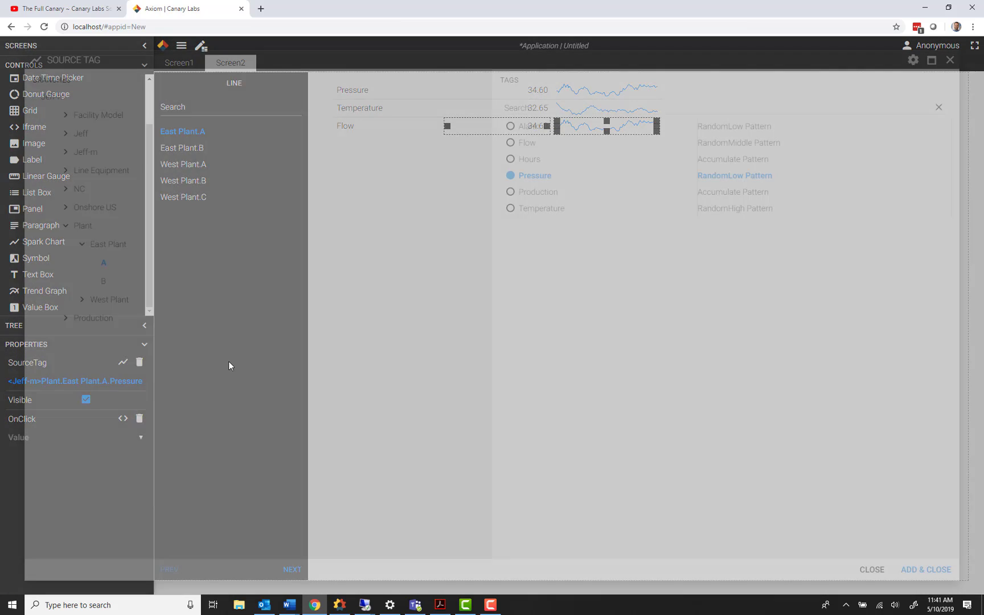
left_click(510, 143)
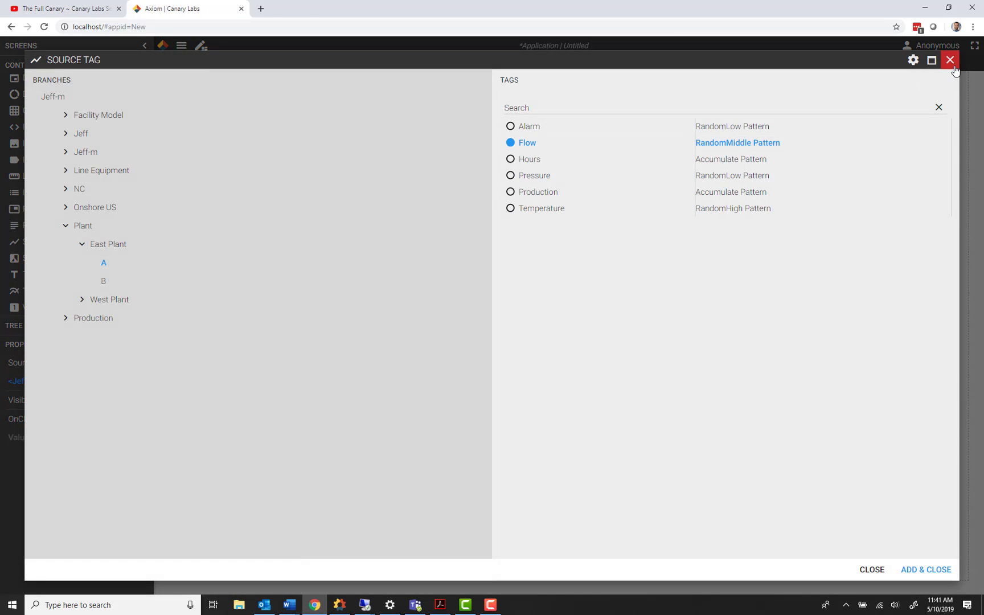
left_click(940, 572)
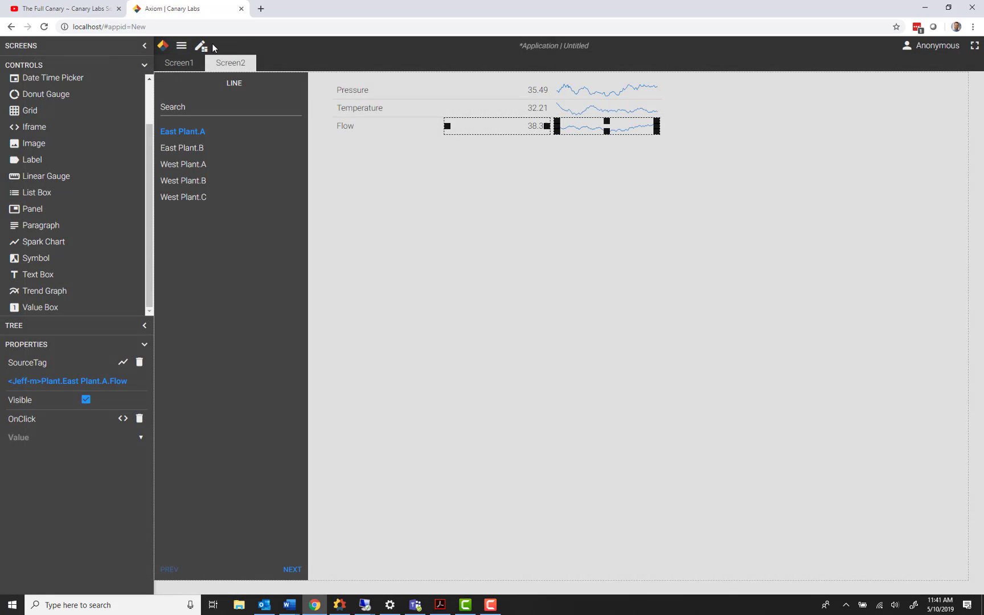
Leave edit mode and check Screen2's values and spark charts for East Plant.B, West Plant.A and West Plant.B
left_click(201, 47)
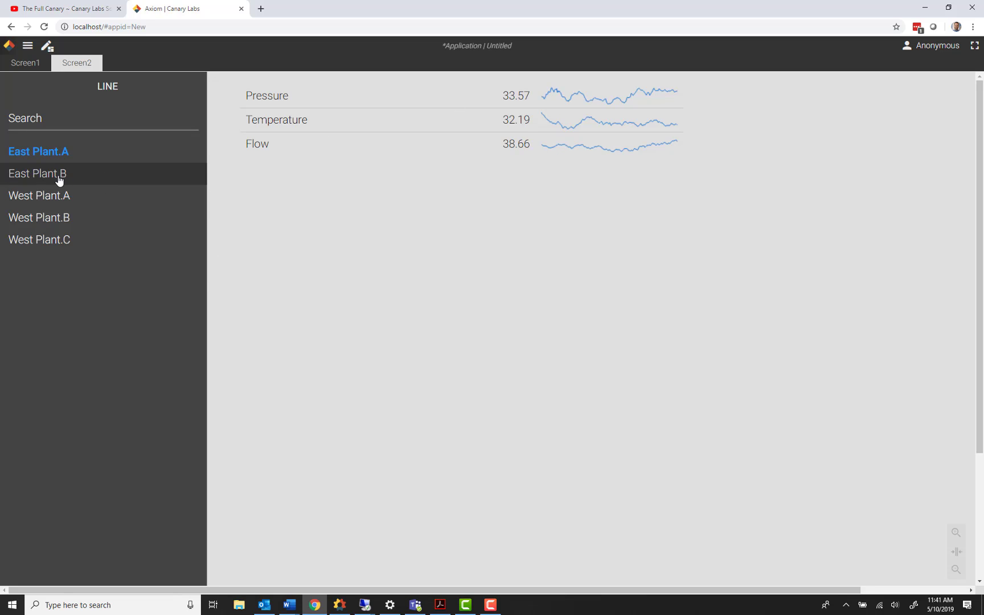
left_click(59, 175)
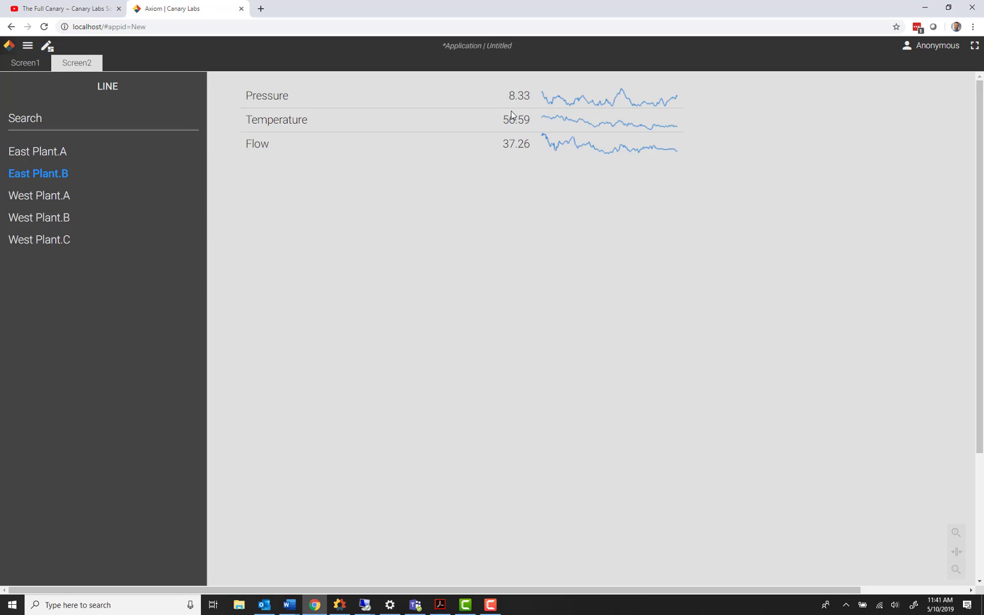
left_click(37, 197)
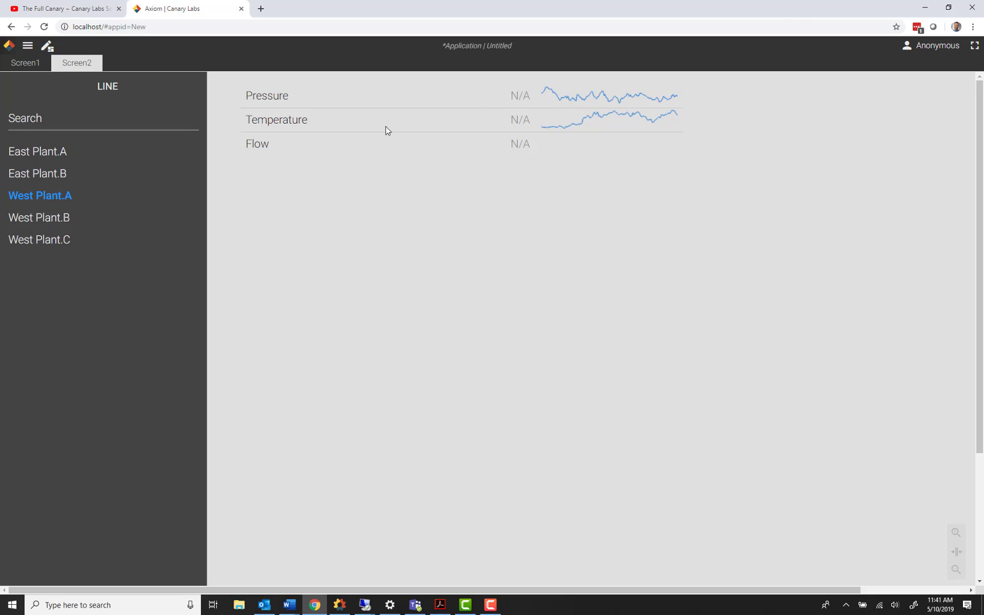
left_click(39, 223)
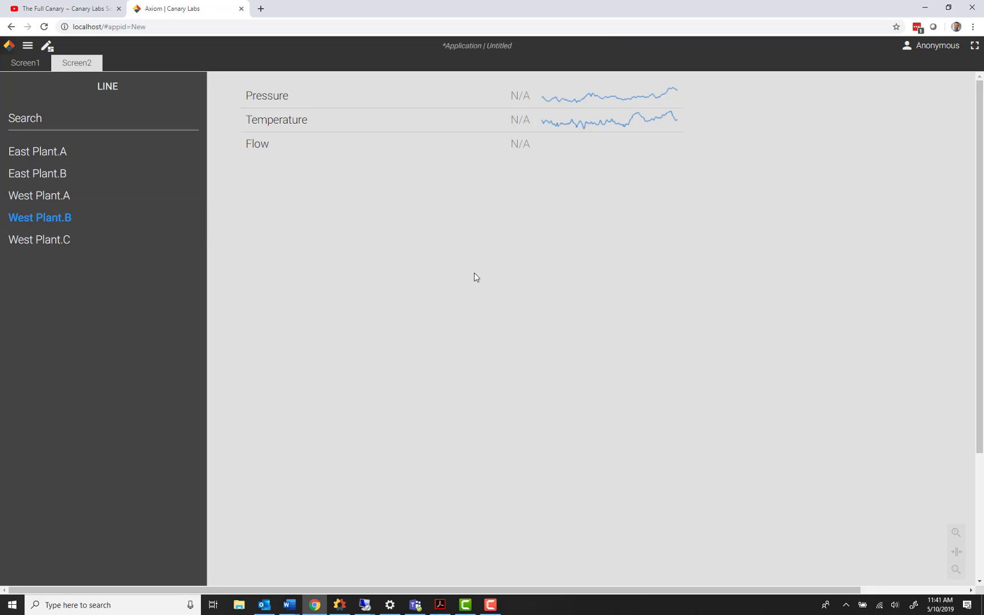
Add the Pressure, Temperature and Flow tags of East Plant, A as trends to the chart on Screen1
left_click(30, 63)
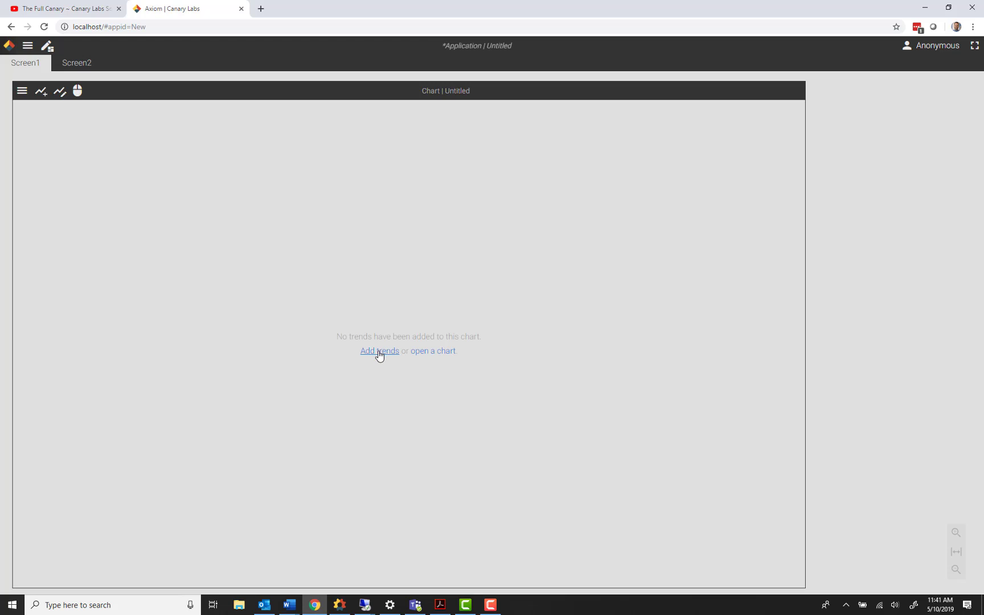
left_click(379, 351)
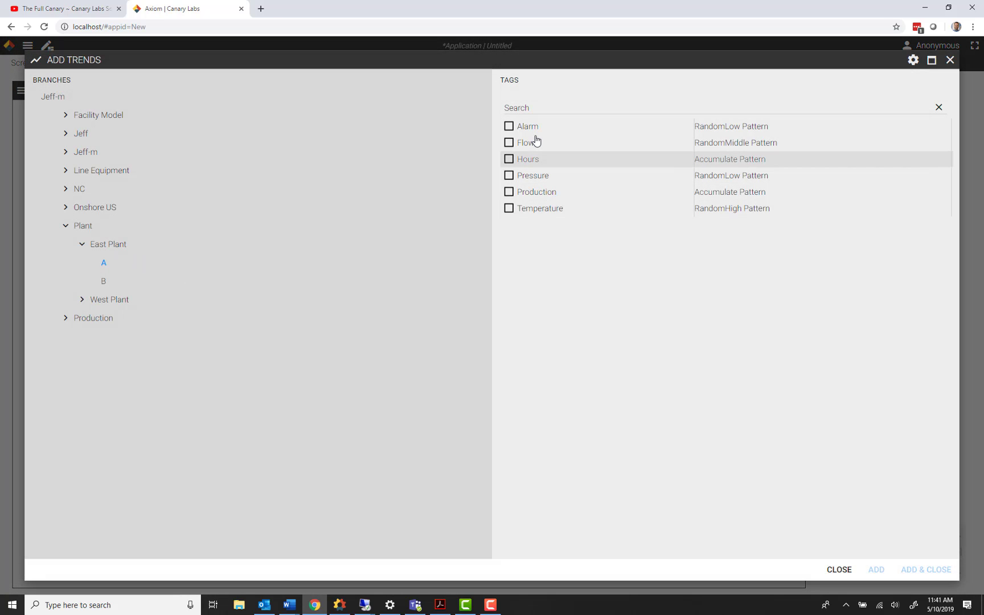
left_click(529, 180)
left_click(533, 209)
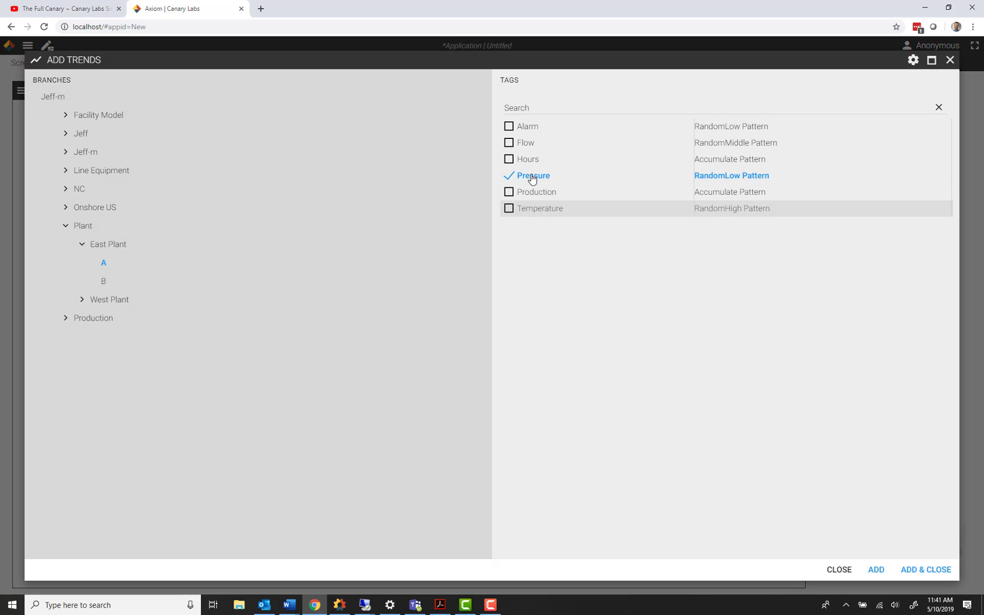
left_click(523, 146)
left_click(927, 570)
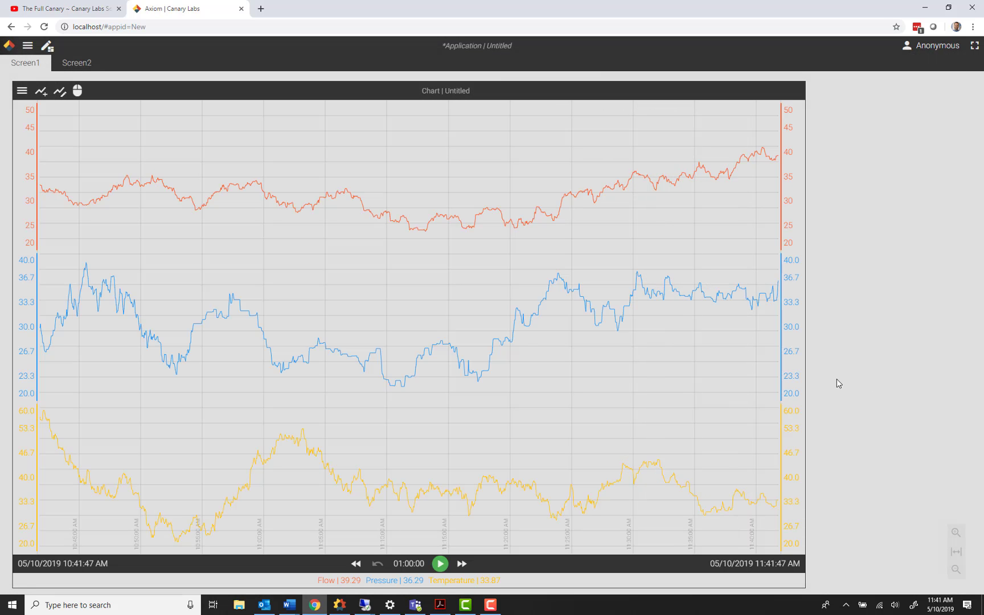
Set the chart's time span to 15 minutes and start its live mode
left_click(406, 565)
left_click(550, 254)
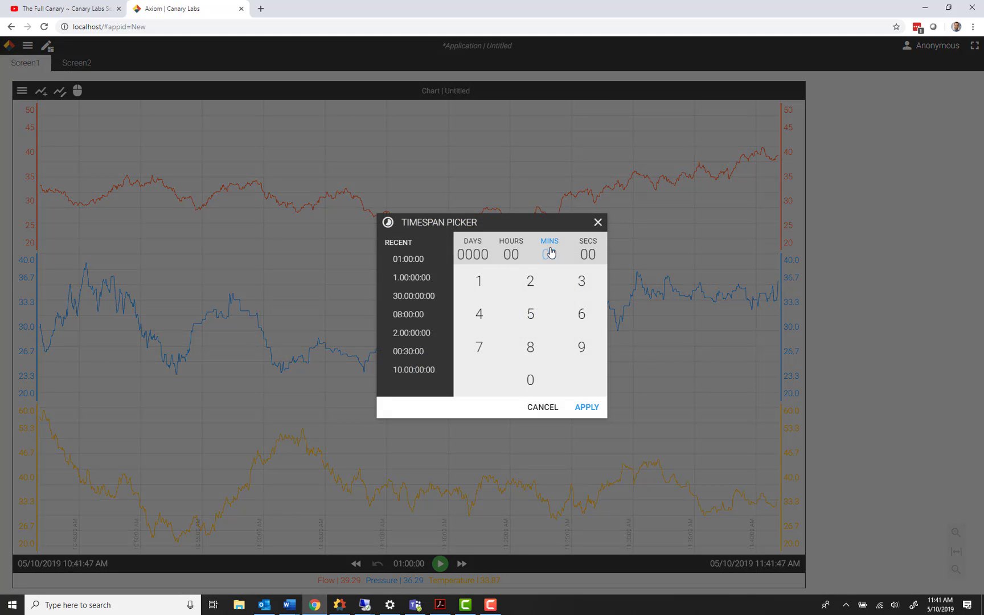
type("15")
key("Return")
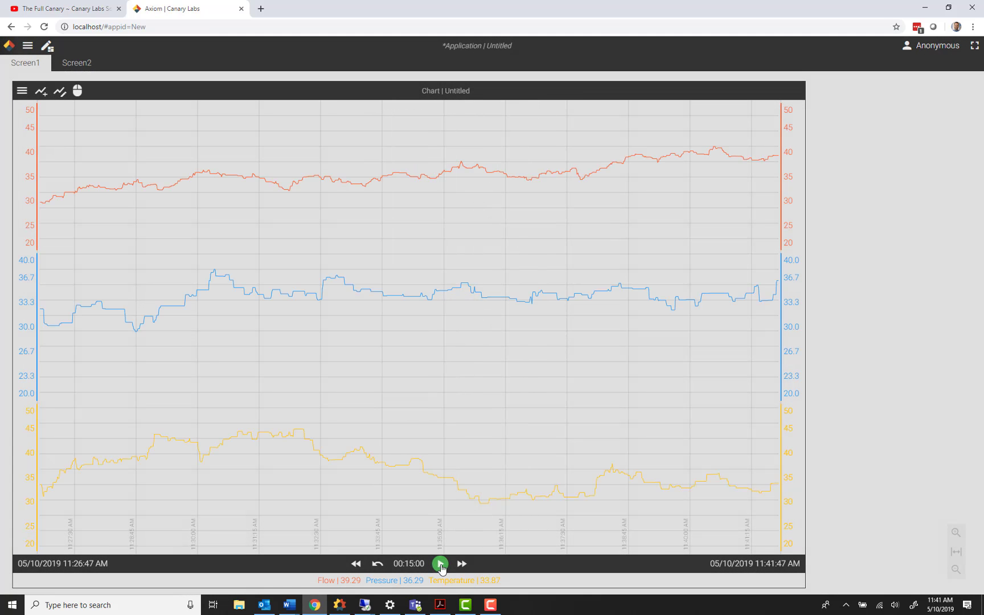
left_click(440, 564)
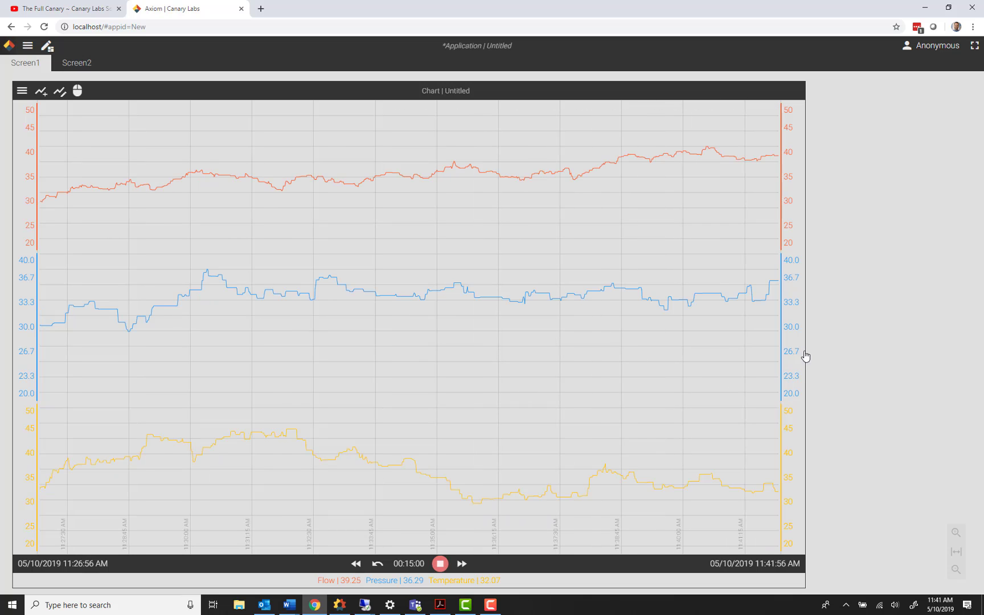
Tighten the value scales of the Pressure and Flow trends to fit their plotted data
left_click(794, 292)
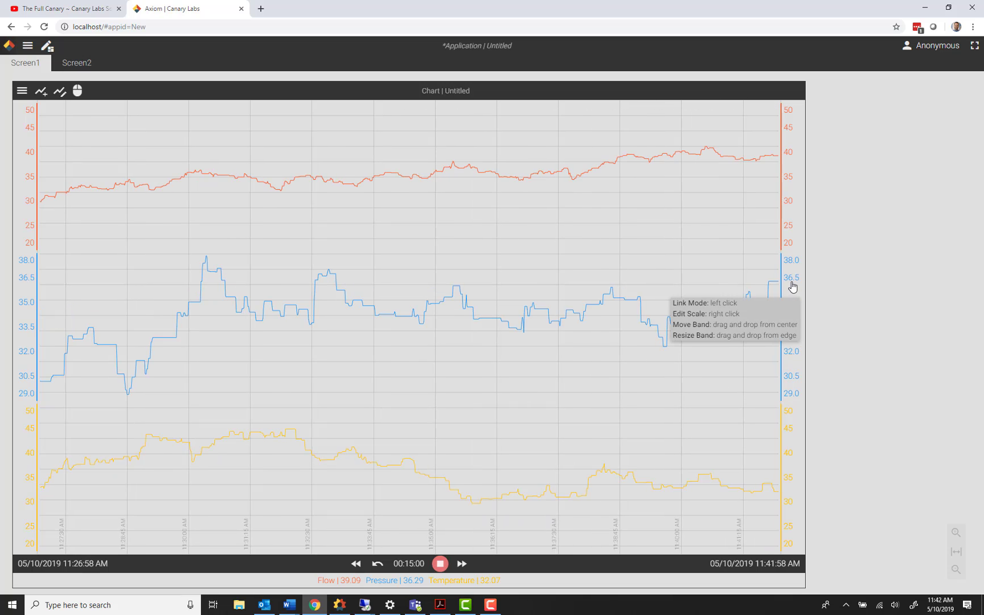
left_click(785, 193)
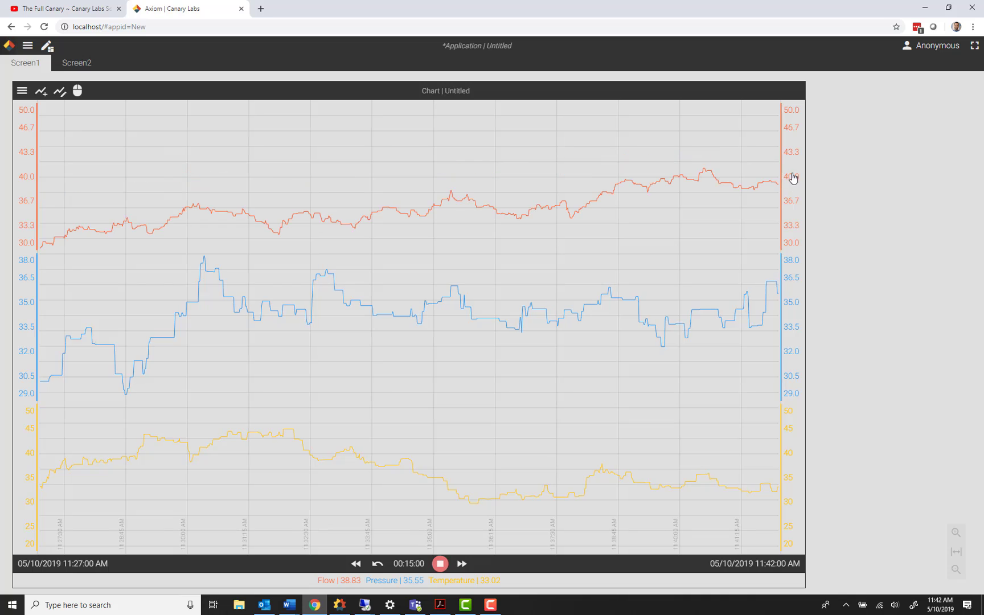
left_click(796, 216)
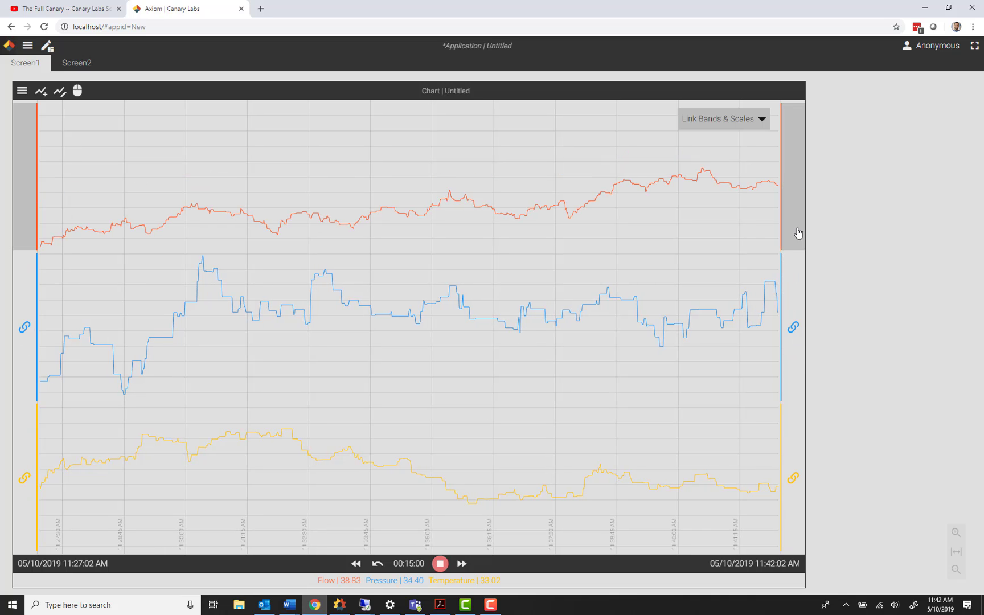
Try overlapping the Flow, Pressure and Temperature bands by moving them over each other, and restack the bands
left_click_drag(793, 165, 786, 241)
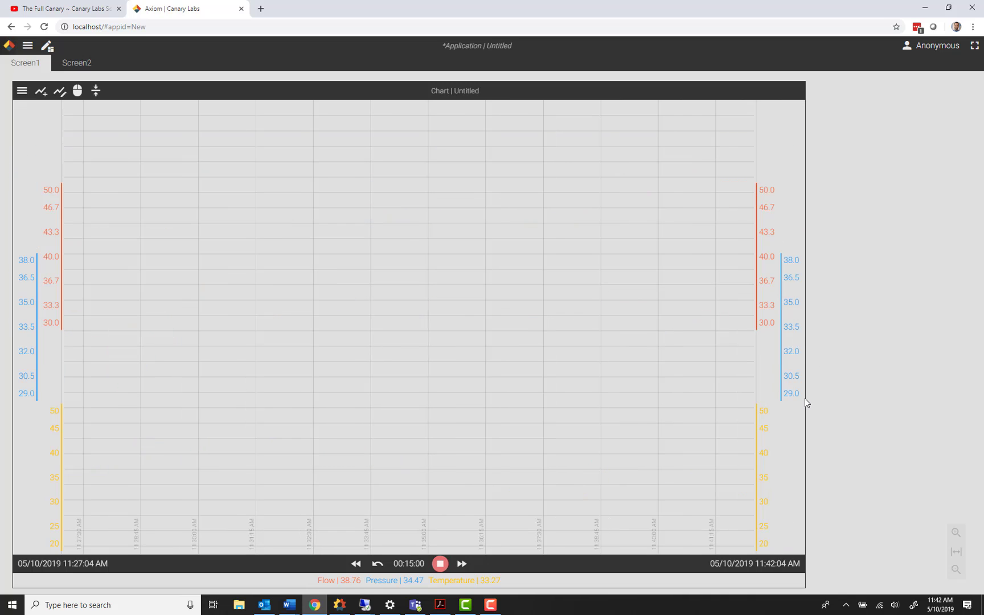
left_click_drag(784, 257, 793, 137)
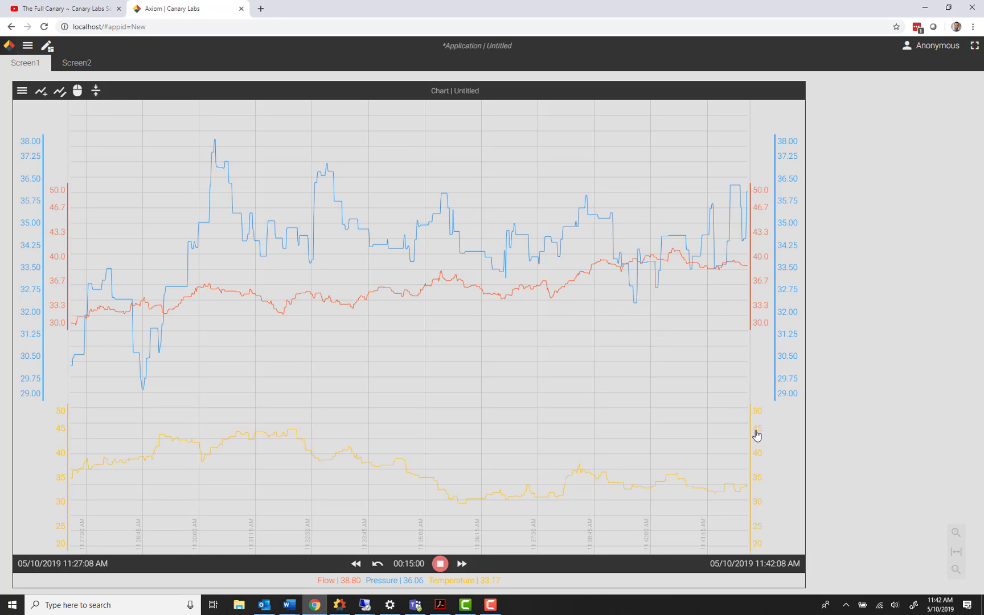
left_click_drag(755, 464, 763, 372)
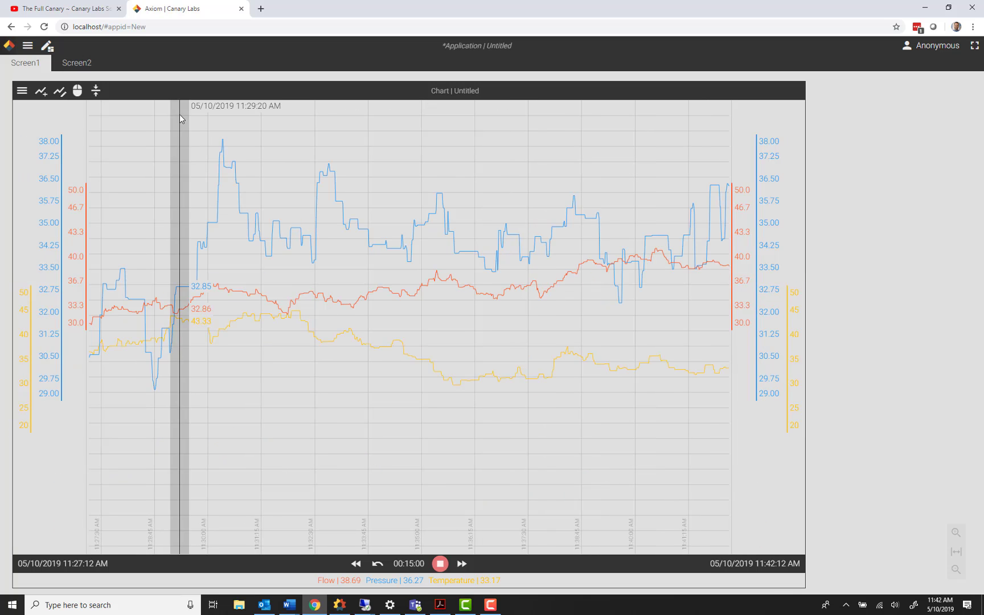
left_click(96, 91)
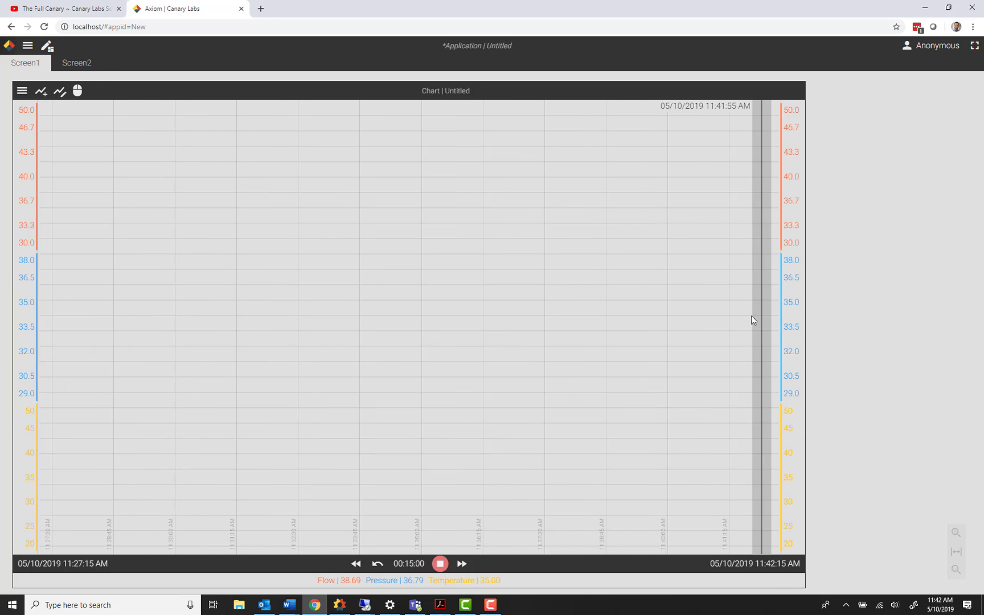
Link the Flow trend with the Temperature trend using Link Bands & Scales
left_click(793, 175)
right_click(794, 200)
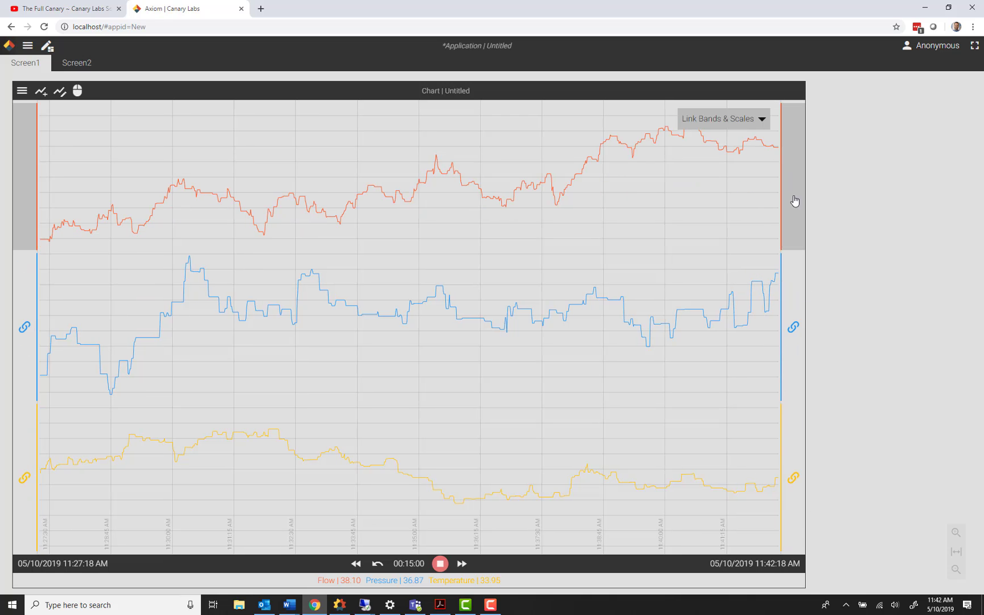
left_click(793, 480)
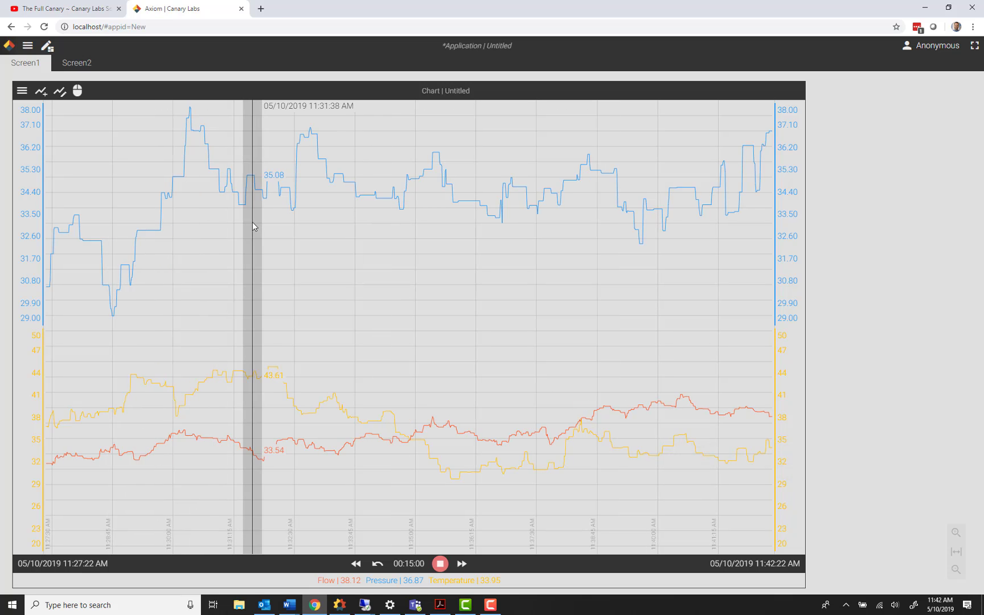
Start a new calculated trend for the chart and give it the display name Diff
left_click(60, 92)
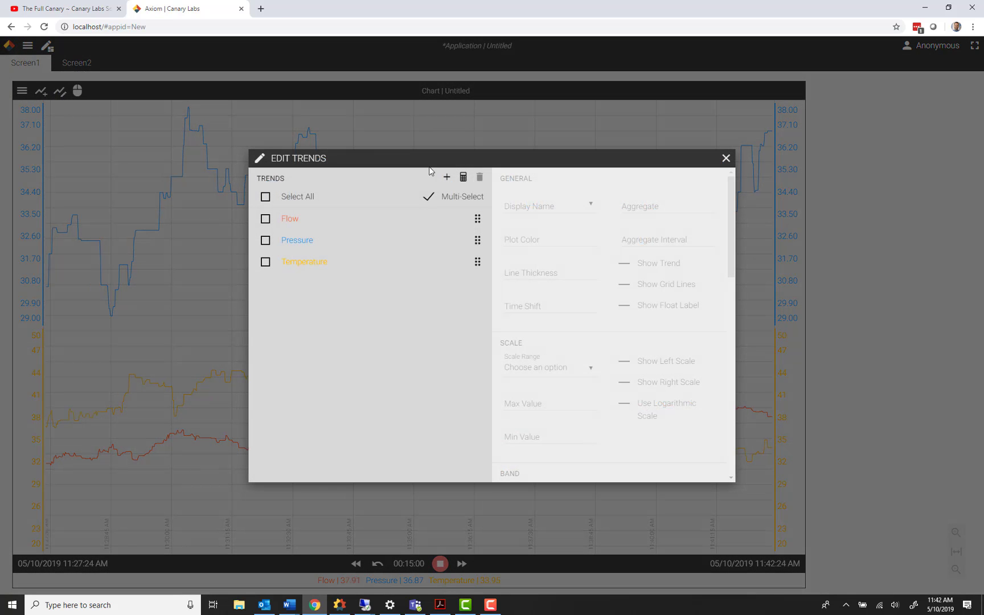
left_click(462, 177)
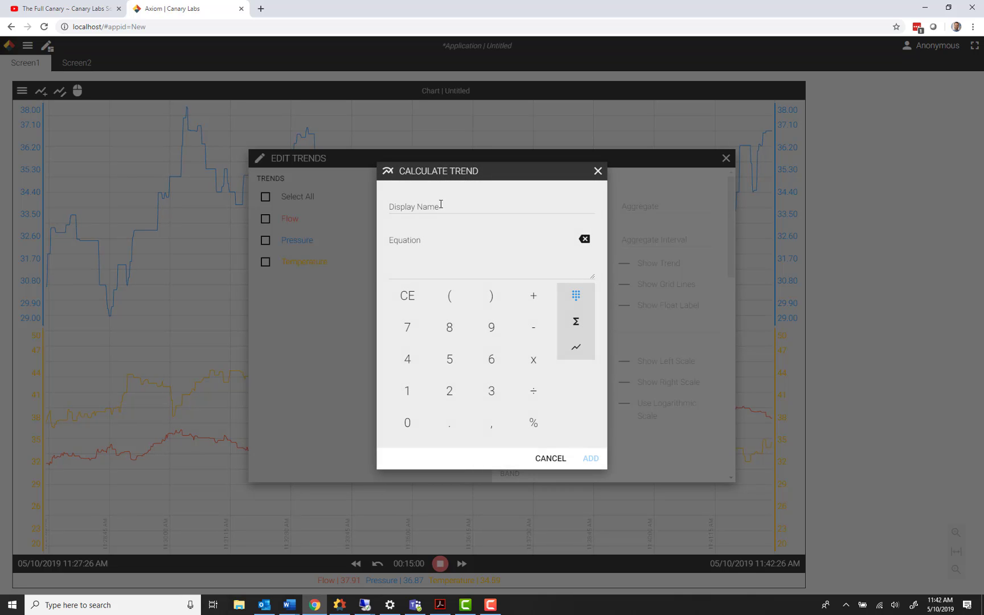
left_click(440, 201)
type("Diff")
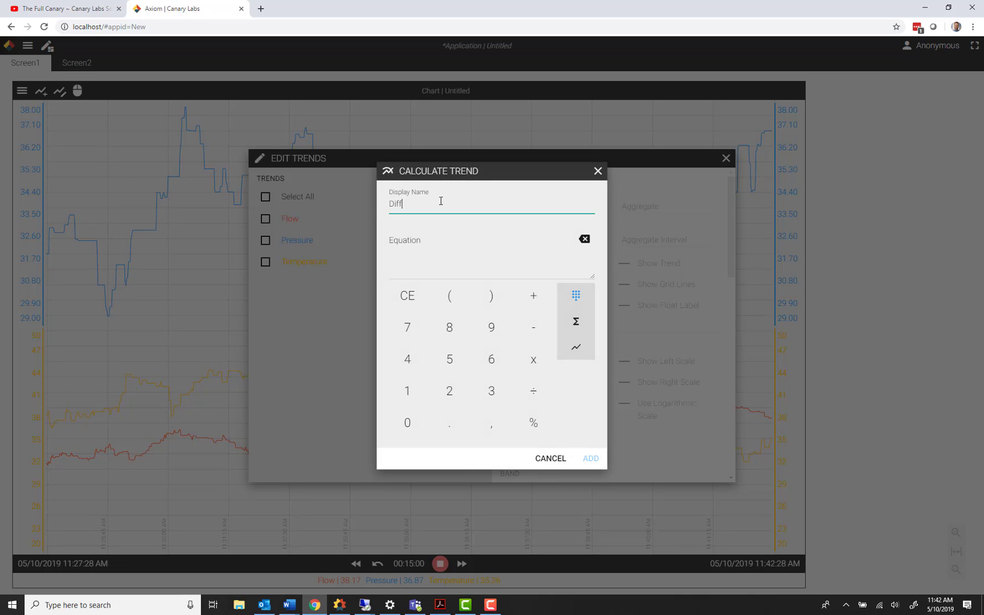
Define the Diff equation as [Flow]-[Temperature], add the trend to the chart and close the trend editor
left_click(508, 271)
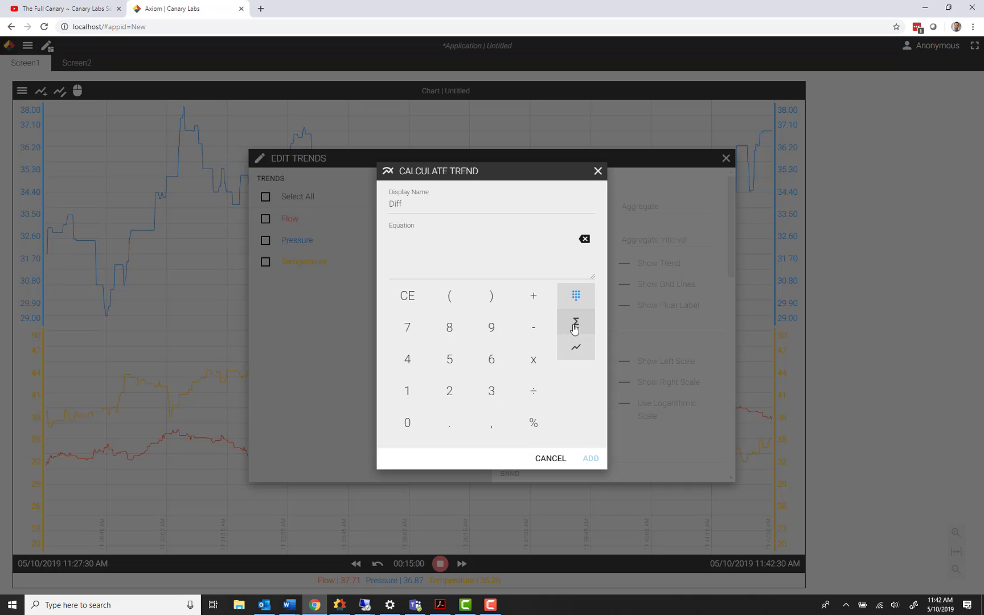
left_click(575, 347)
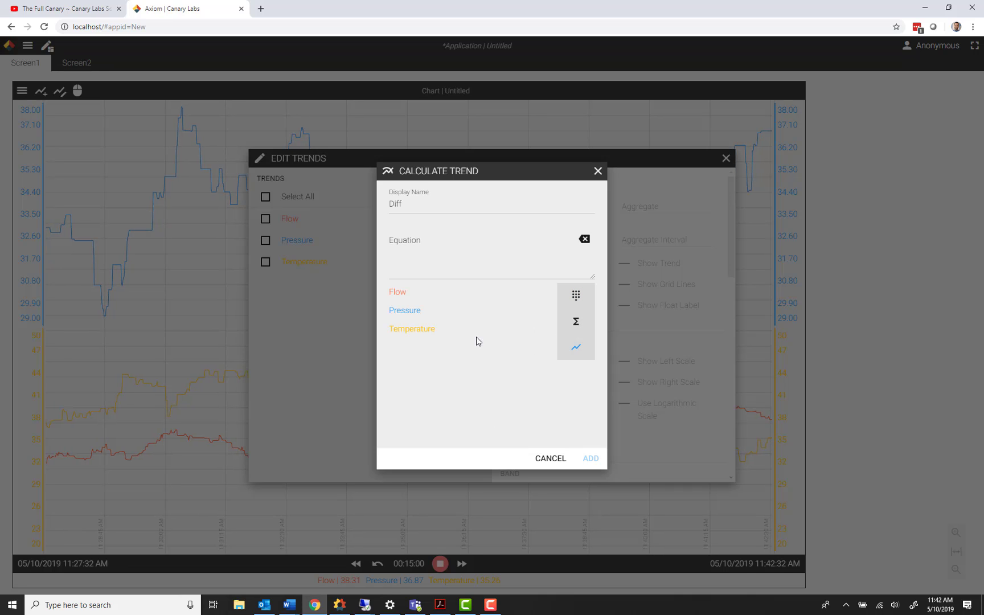
left_click(401, 292)
left_click(576, 296)
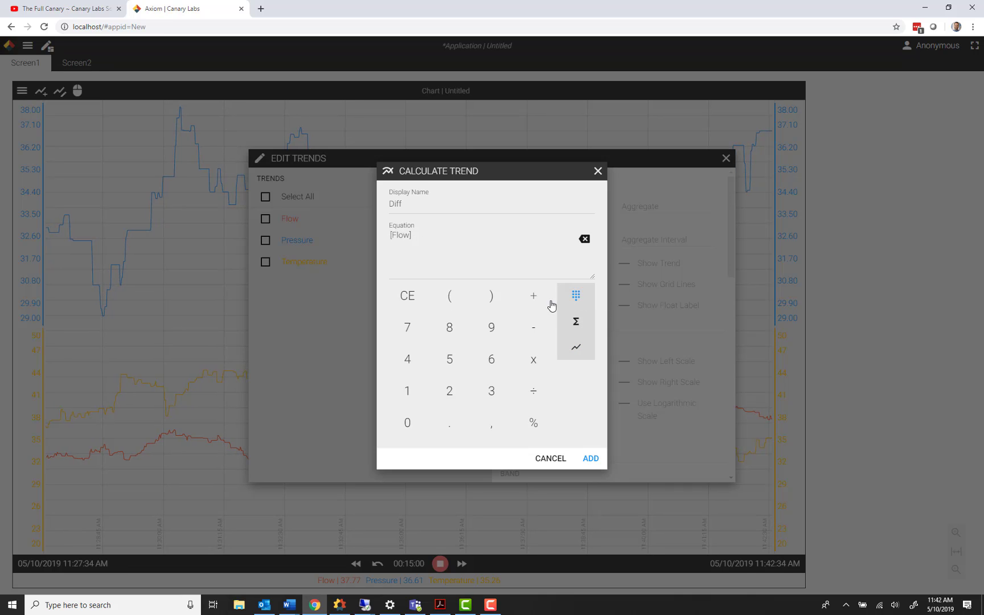
left_click(532, 327)
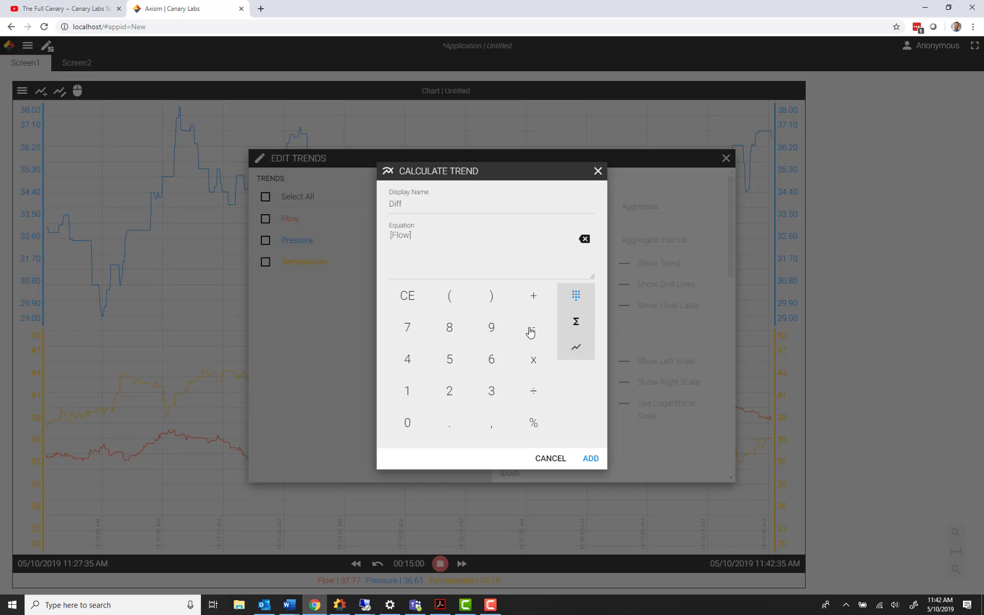
left_click(576, 349)
left_click(413, 331)
left_click(589, 460)
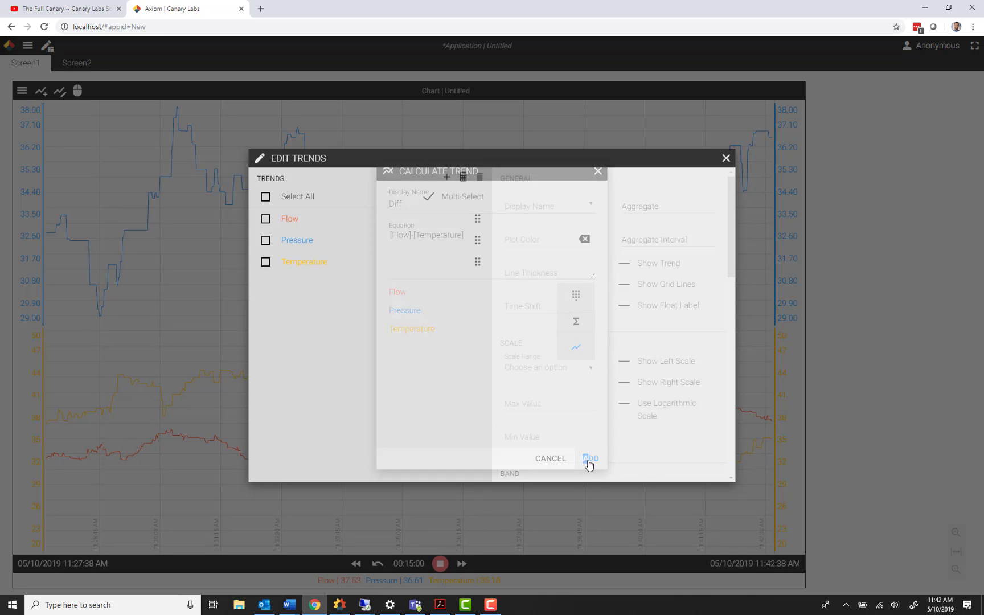
left_click(726, 159)
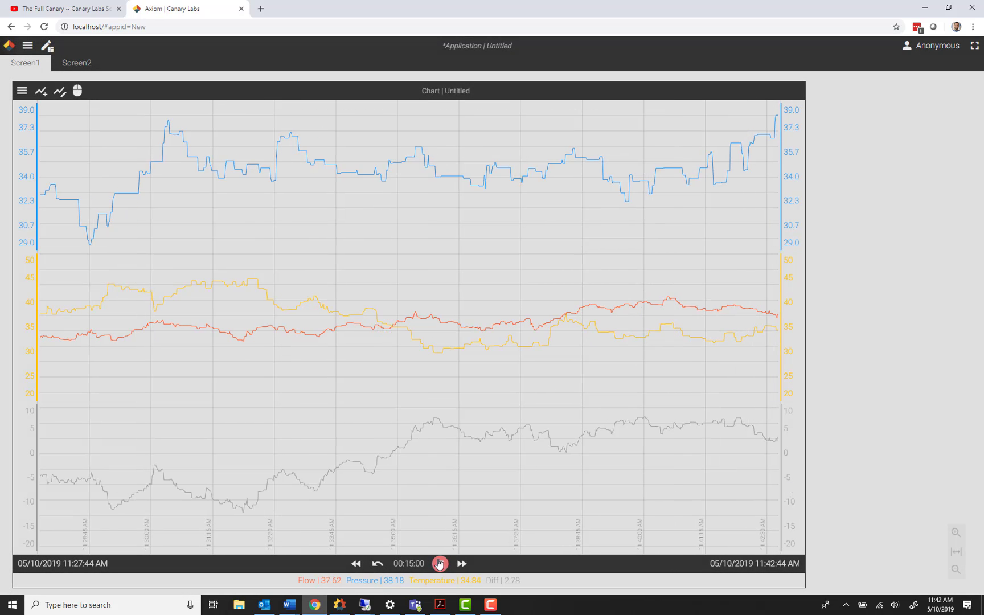
Set the chart's time span to 7 days
left_click(411, 565)
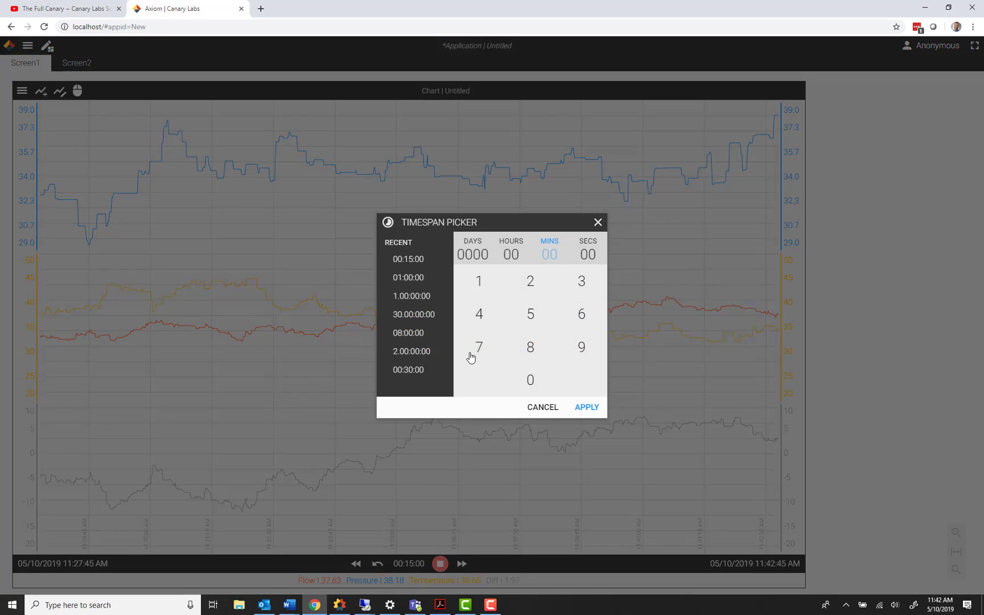
left_click(481, 254)
type("7")
key("Return")
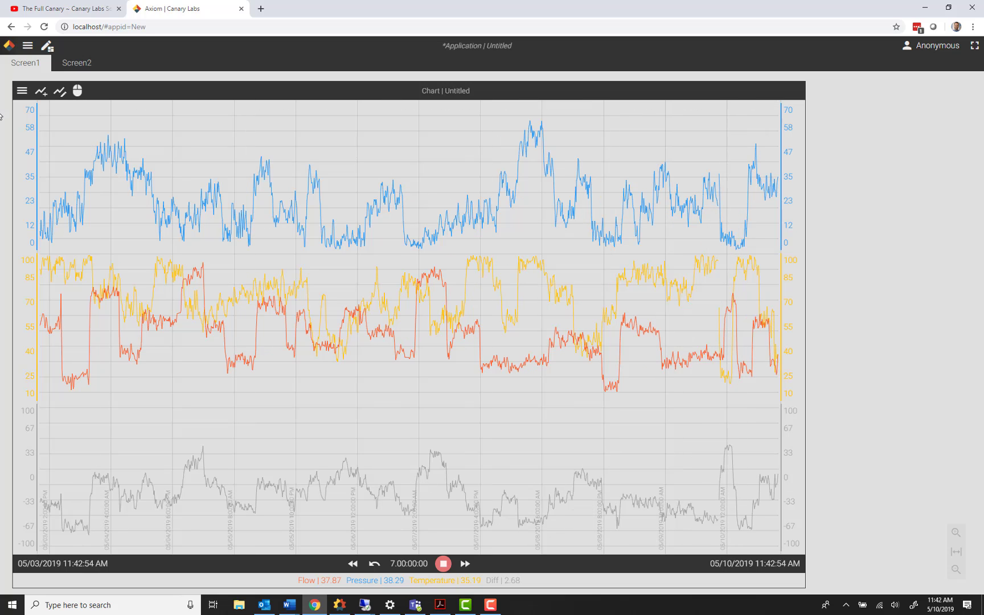
View the chart statistics for the Flow, Pressure and Temperature trends, and close them
left_click(21, 91)
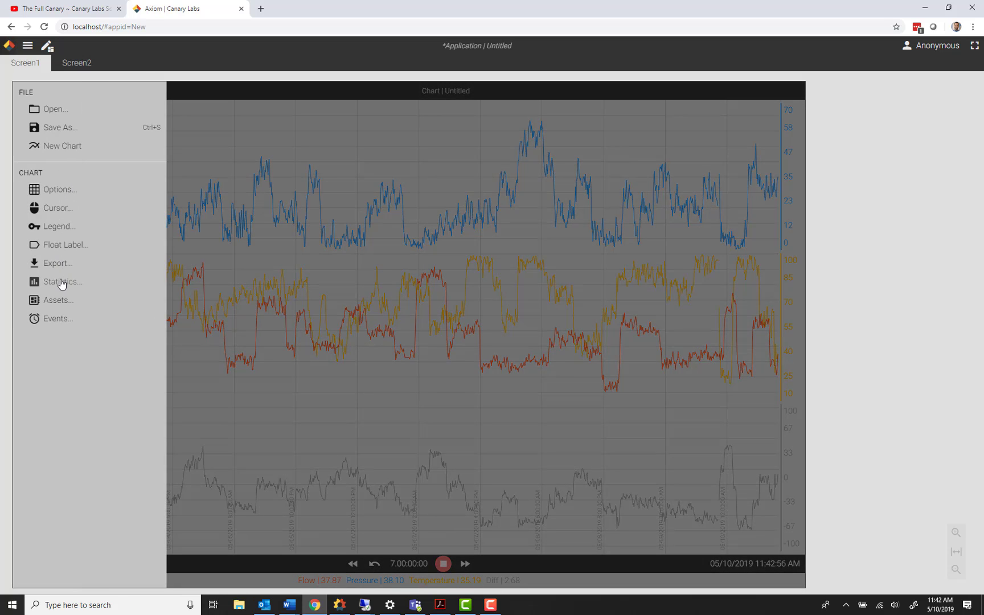
left_click(62, 283)
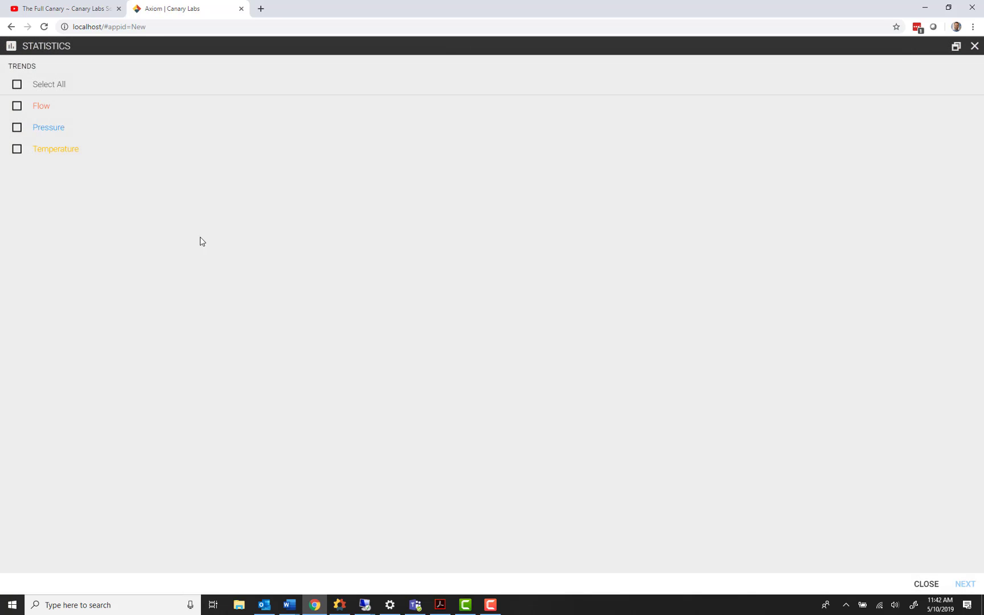
left_click(17, 84)
left_click(966, 582)
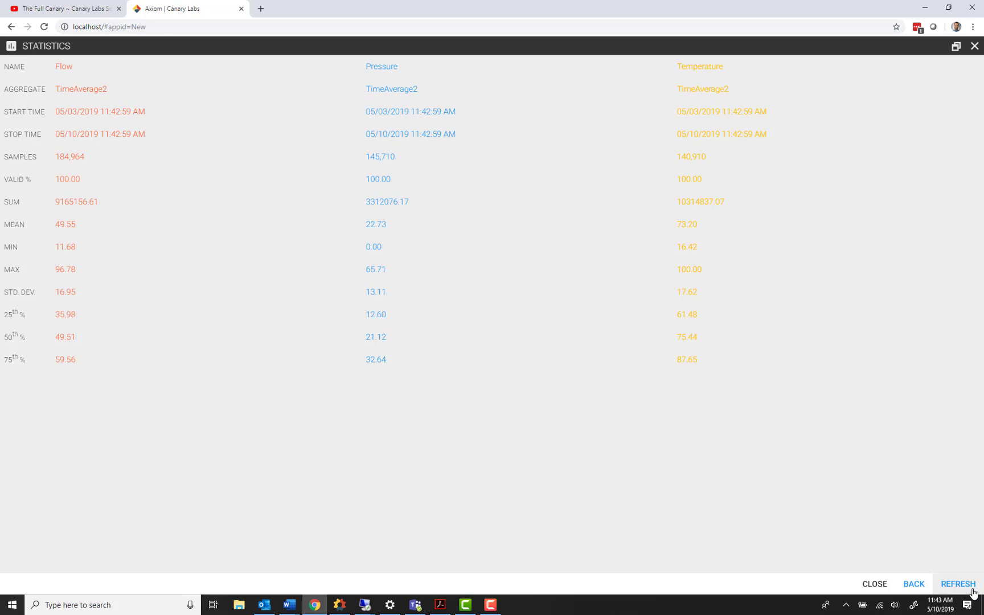
left_click(875, 584)
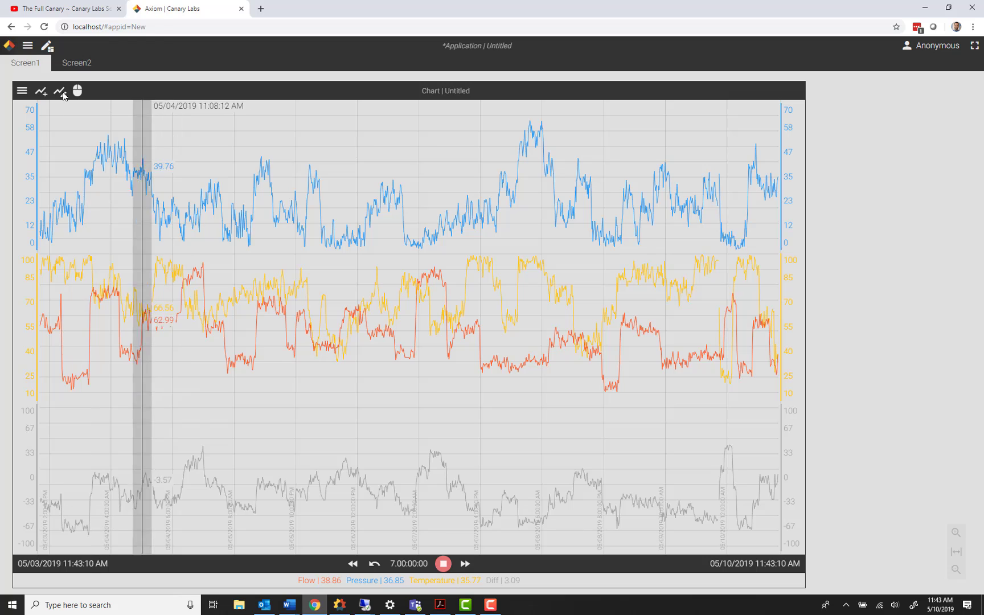
Save the chart as CorsoRocks in the Private folder
left_click(22, 91)
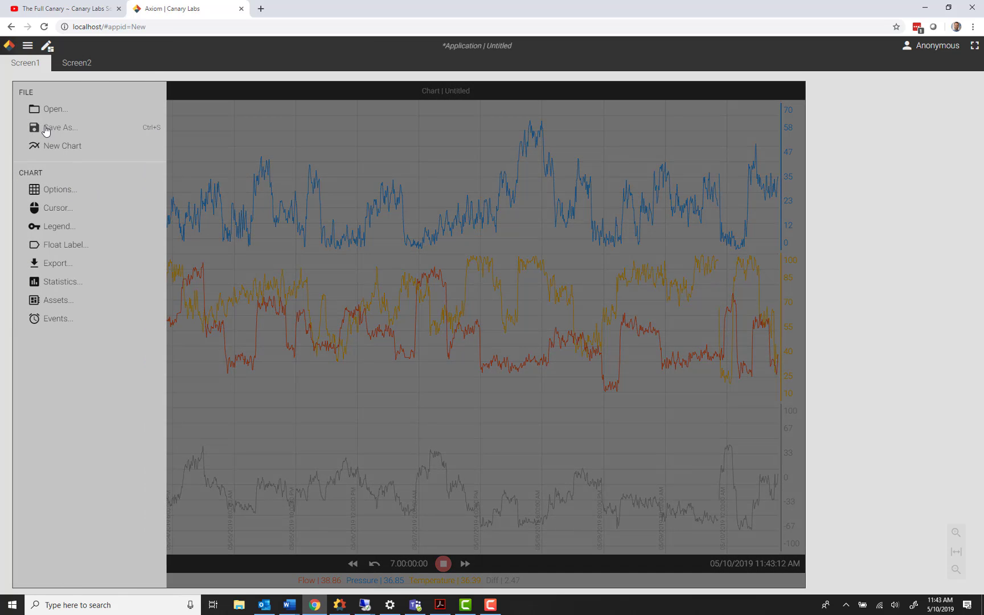
left_click(46, 130)
left_click(449, 227)
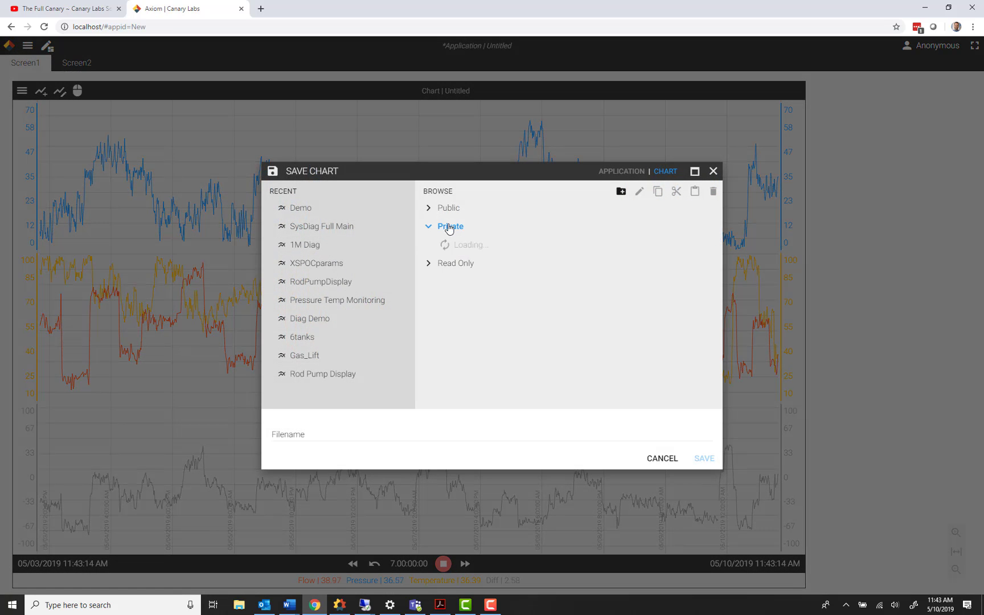
left_click(368, 431)
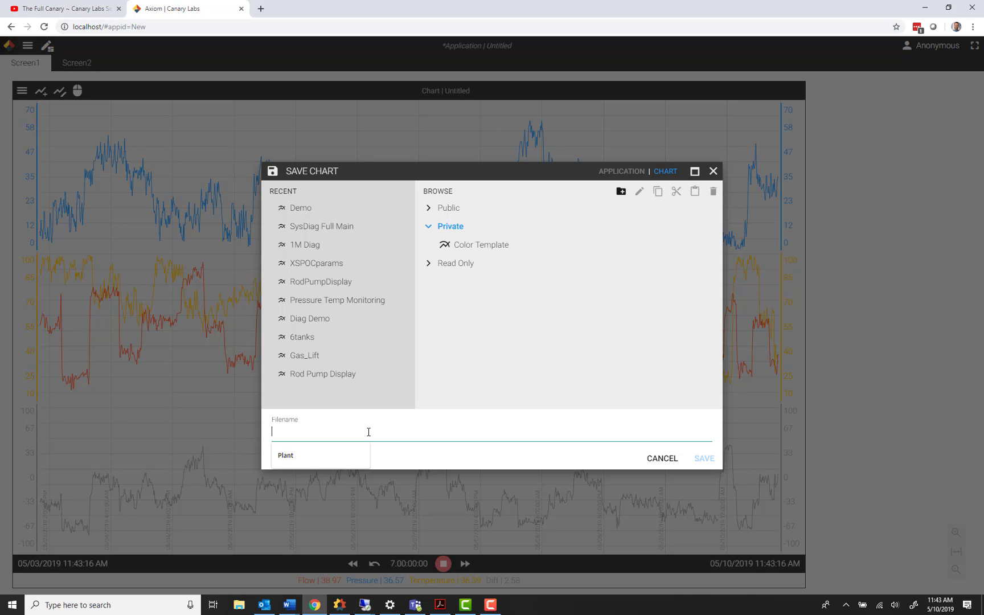
type("Cors")
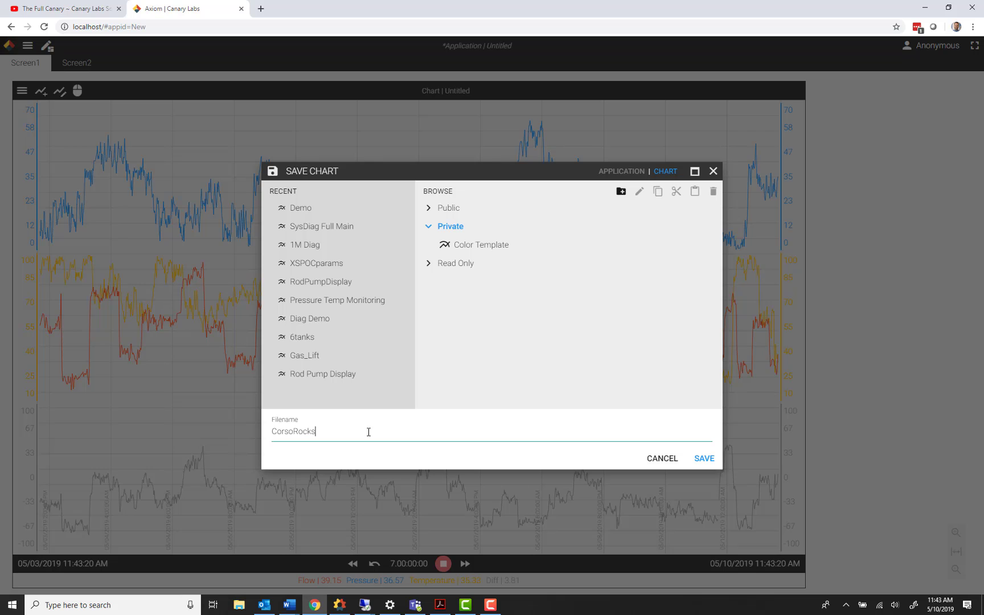
type("oRocks")
left_click(703, 458)
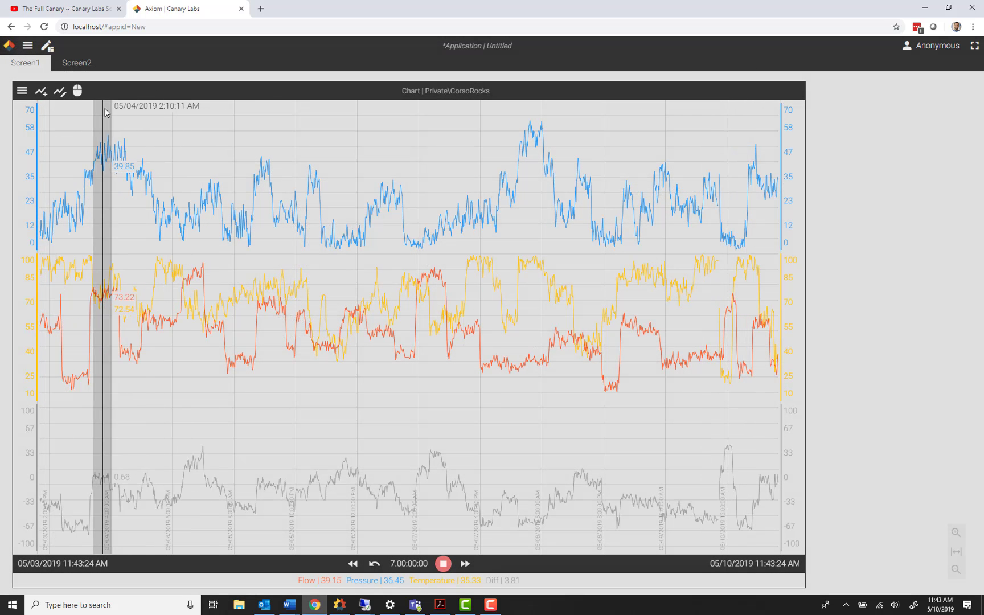
Save the whole application as CorsoStillRocks in the Private folder and select its web address
left_click(23, 49)
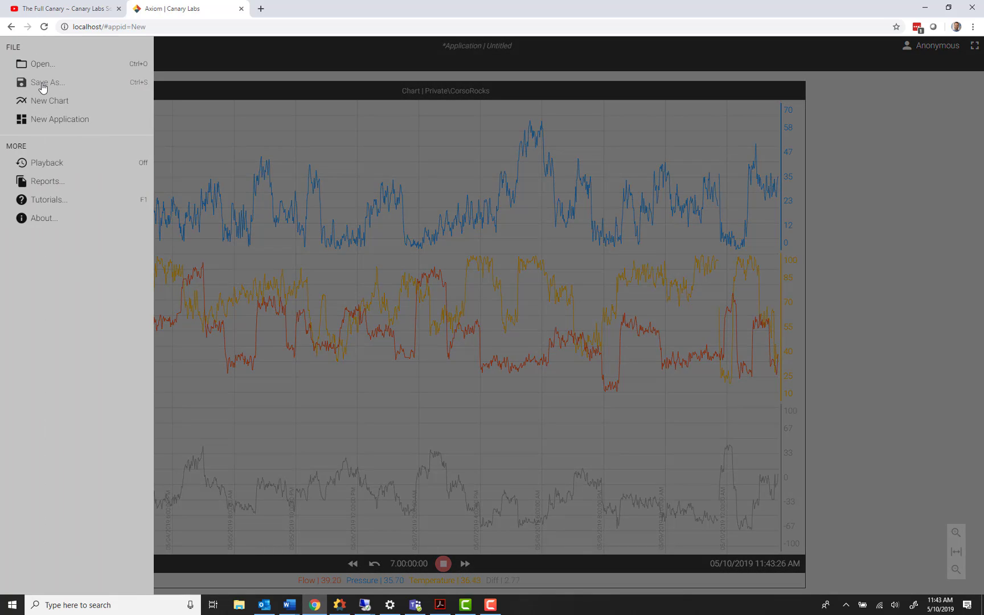
left_click(39, 81)
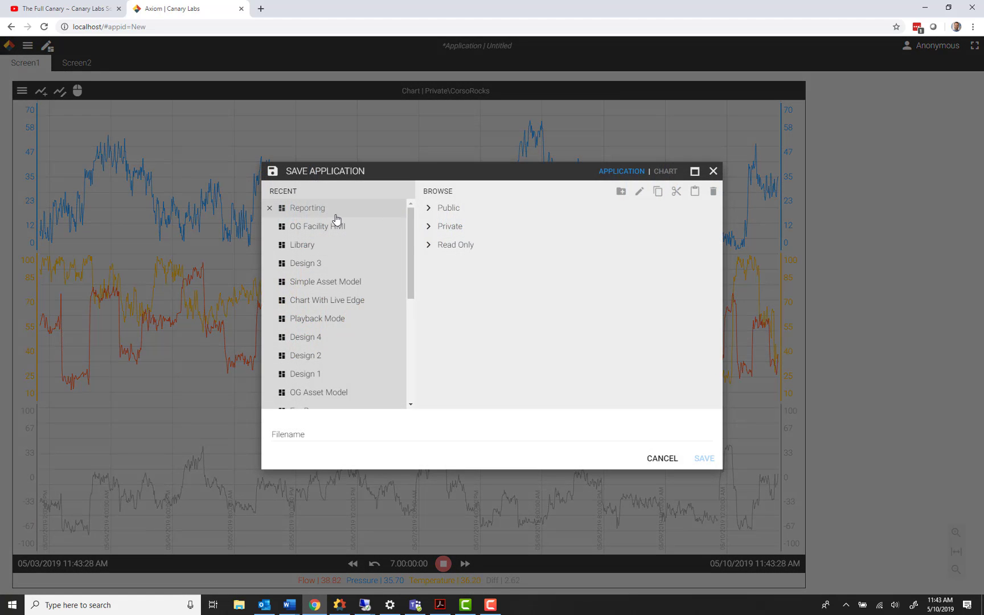
left_click(437, 228)
left_click(351, 436)
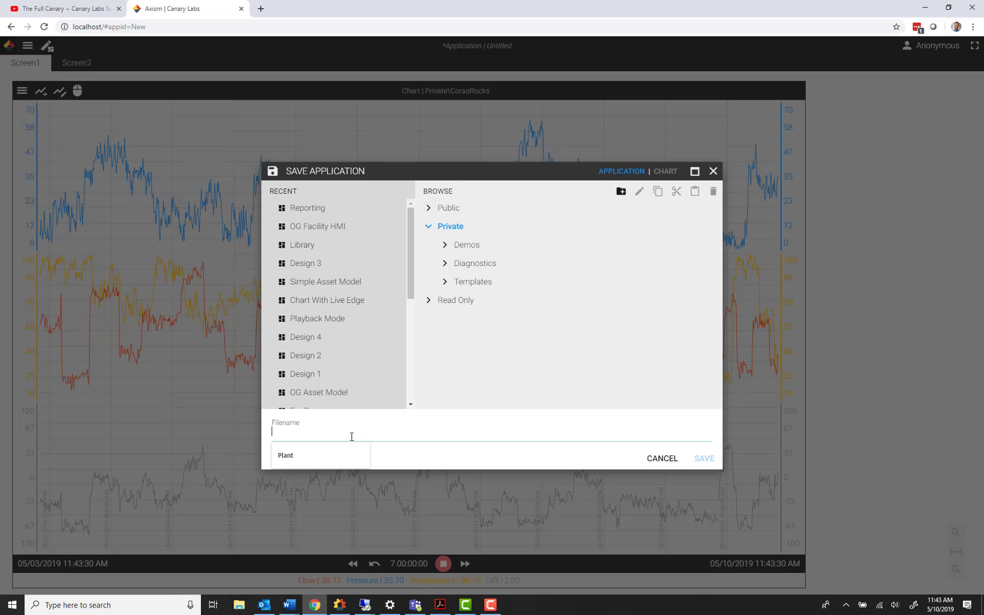
type("CorsoStillRocks")
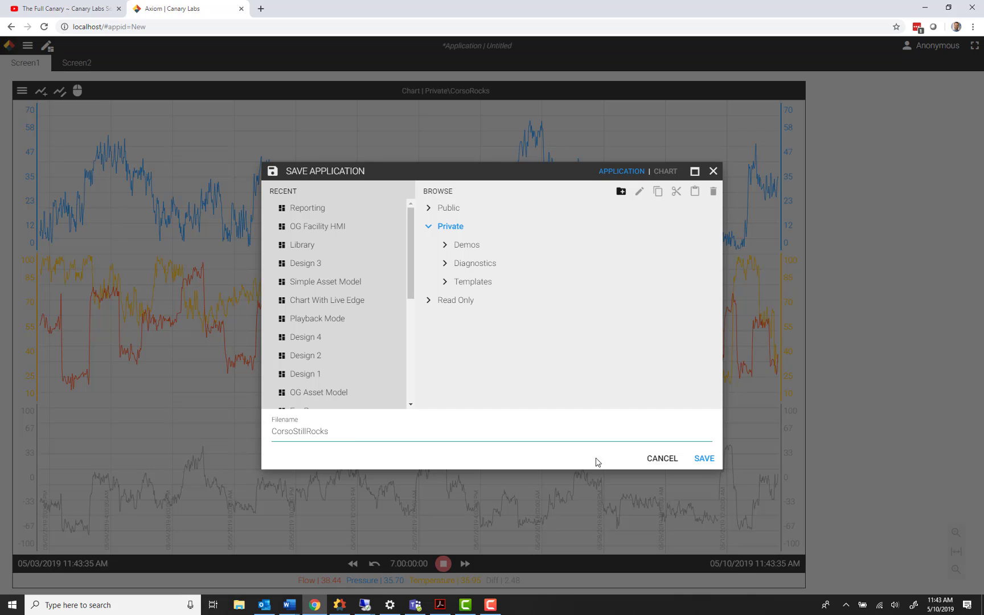
left_click(706, 460)
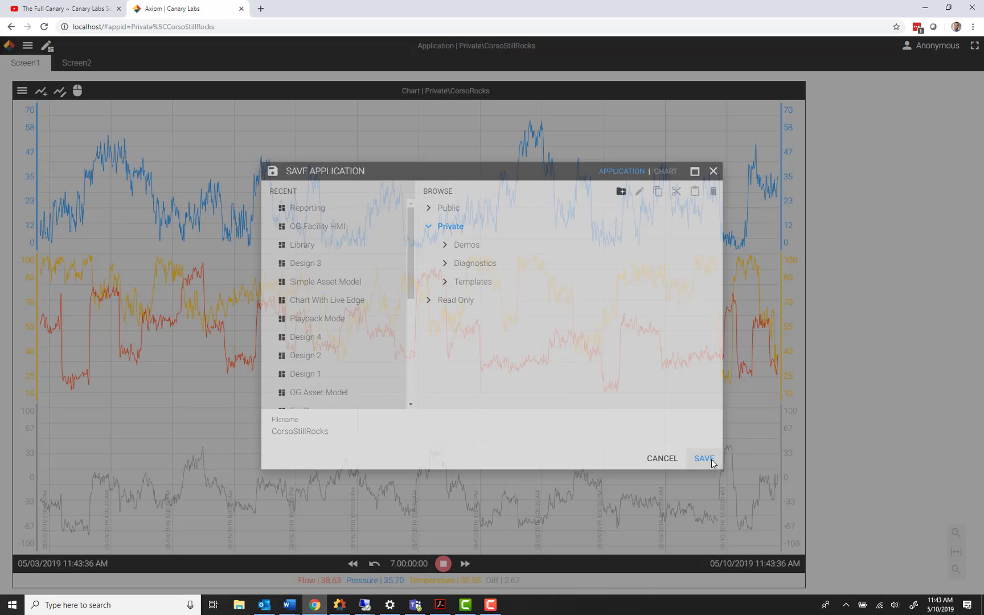
left_click(235, 29)
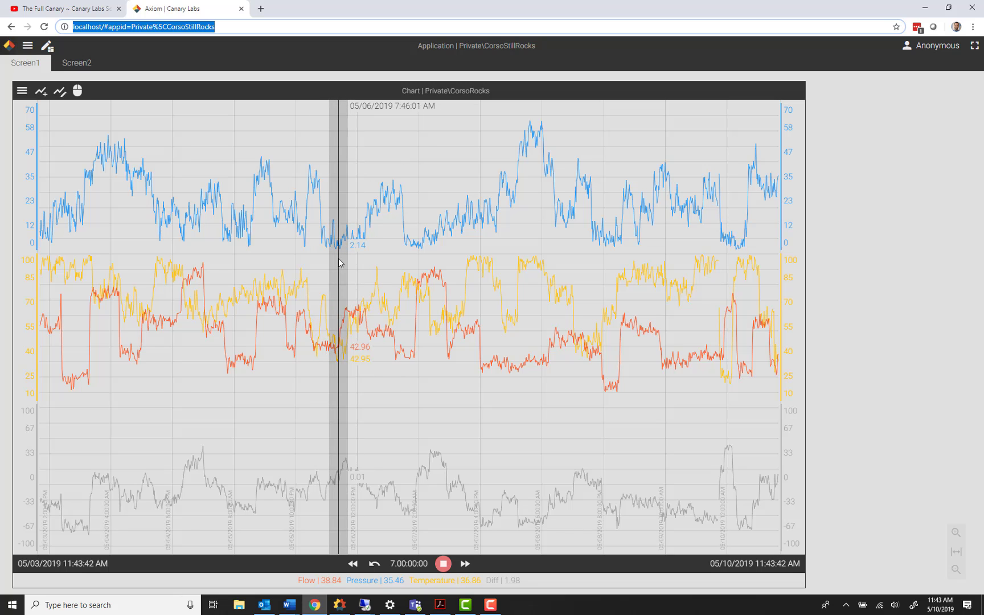
Switch to the Ignition remote desktop session and bring up Ignition Designer
left_click(371, 609)
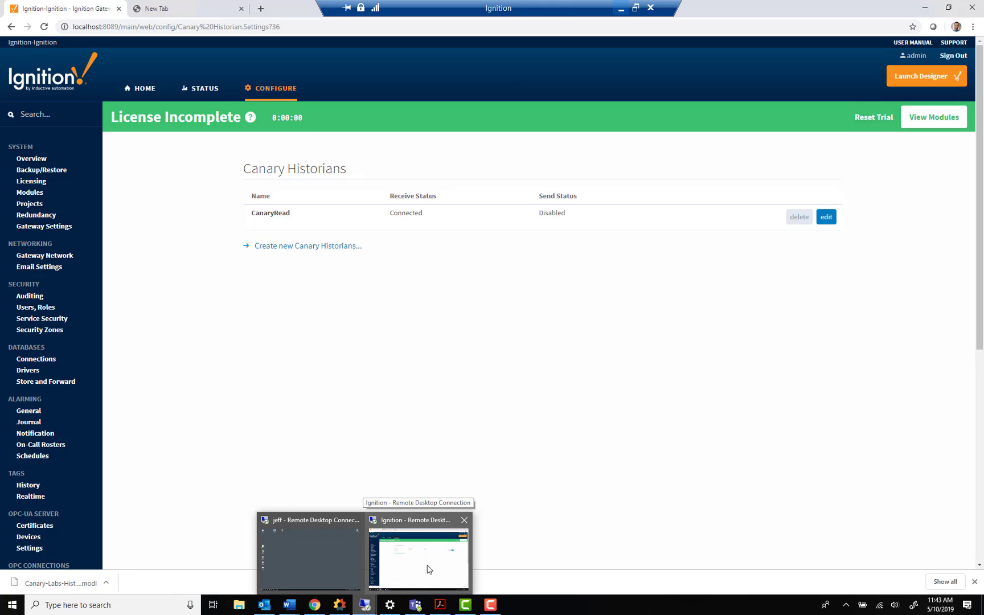
left_click(426, 569)
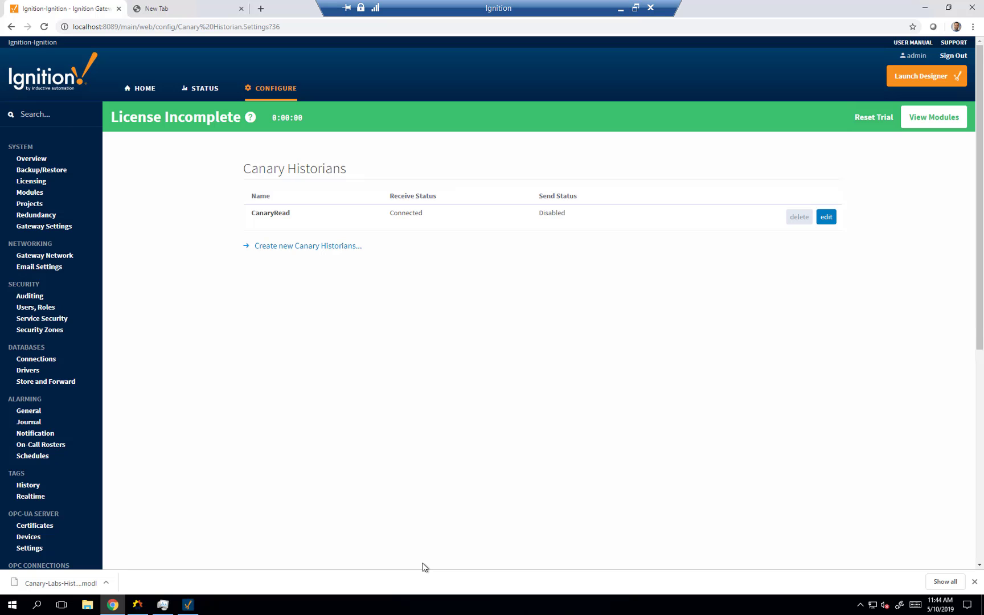
left_click(188, 605)
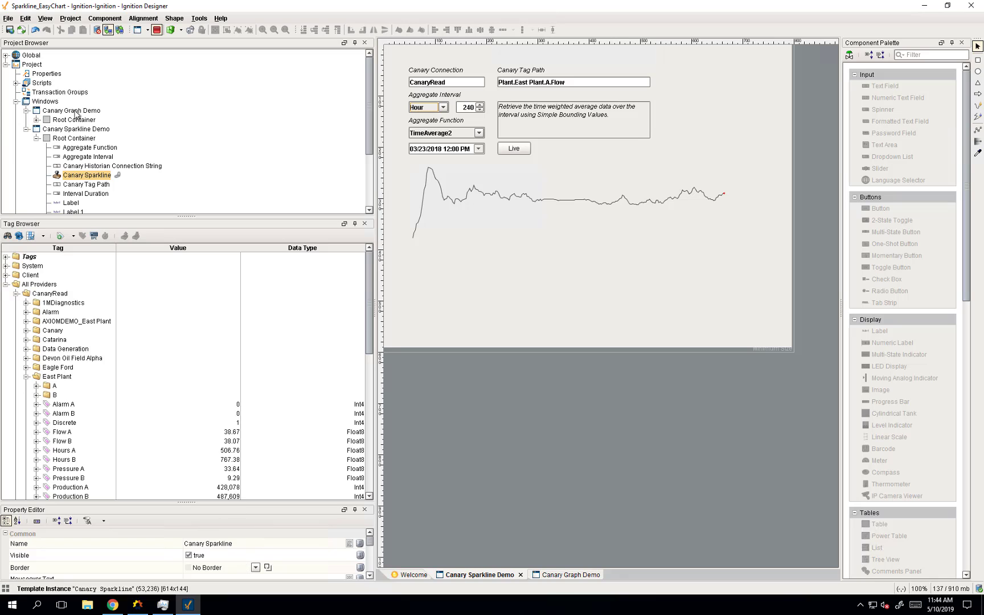
Create a new main window in the Ignition project, keeping the name Main Window
left_click(10, 20)
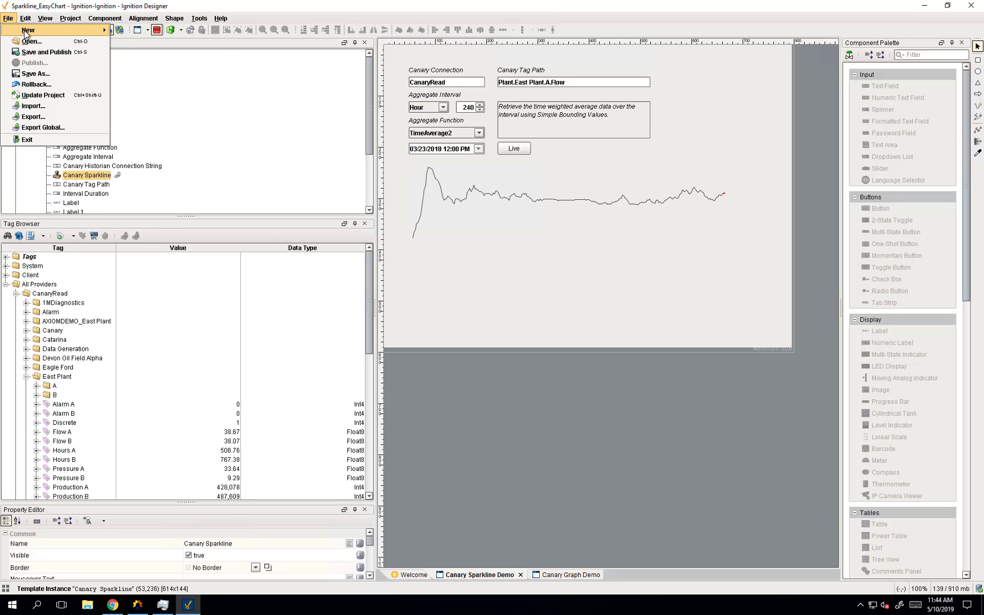
mouse_move(63, 34)
left_click(147, 41)
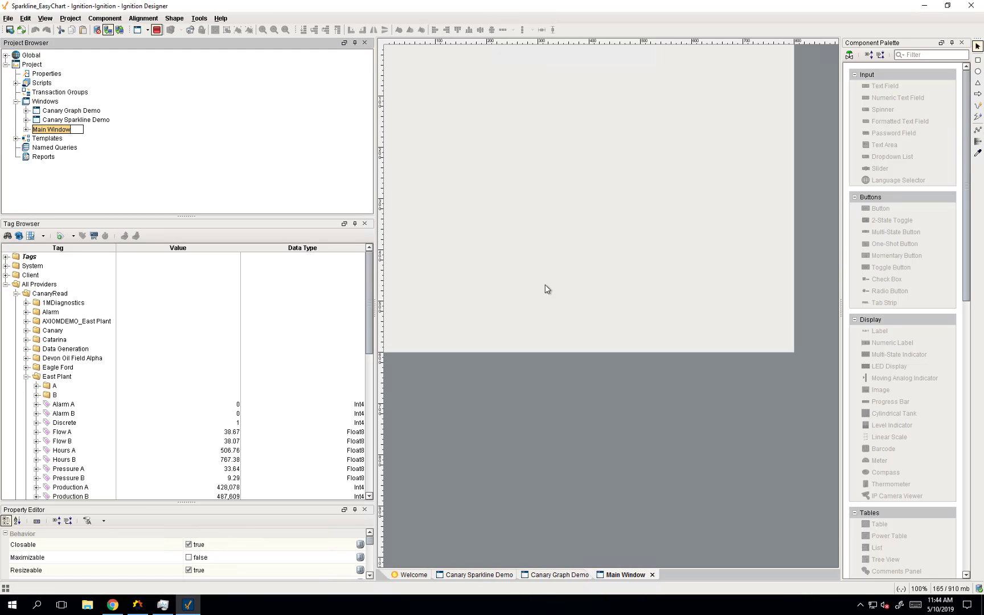
key("Return")
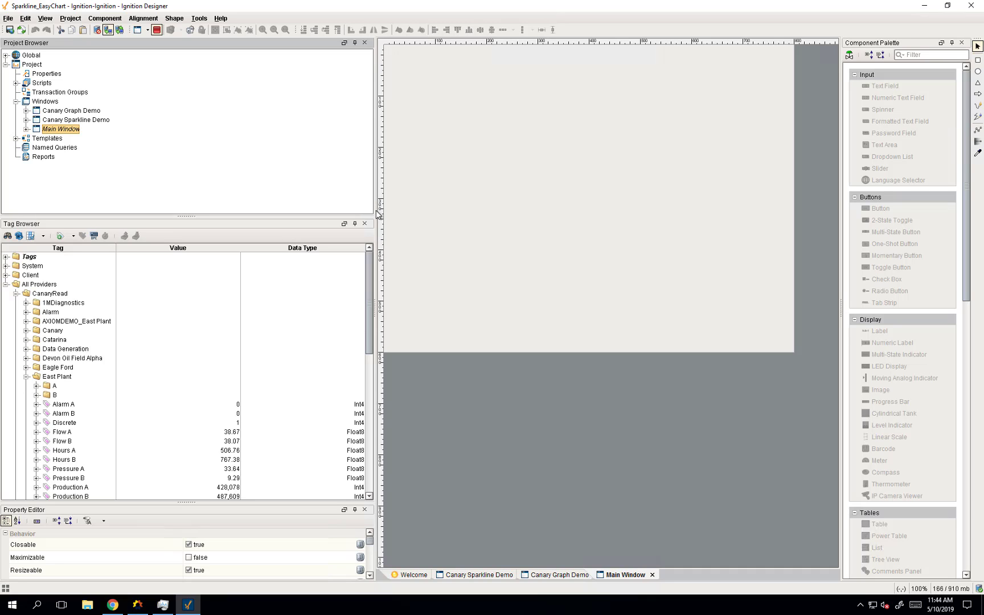
Widen the design workspace, leave preview mode and enlarge the Main Window to fill the workspace
left_click_drag(376, 214, 168, 214)
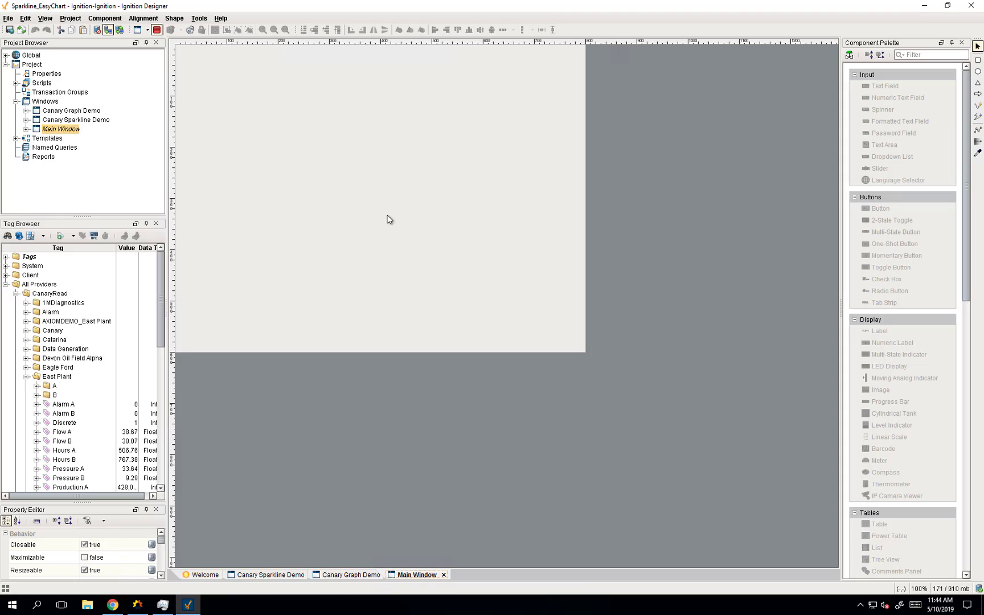
left_click(154, 33)
left_click(413, 279)
left_click_drag(587, 354, 831, 554)
Place a Canary Viewer component from 4point0 Solutions in the Main Window
scroll(910, 481, "down", 3)
scroll(910, 481, "down", 10)
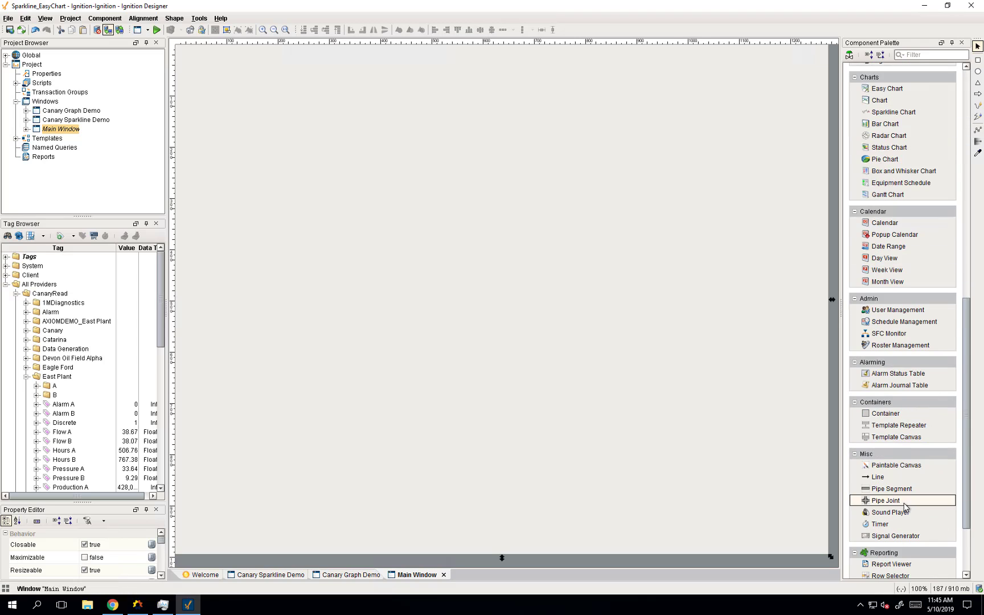
left_click_drag(891, 561, 417, 281)
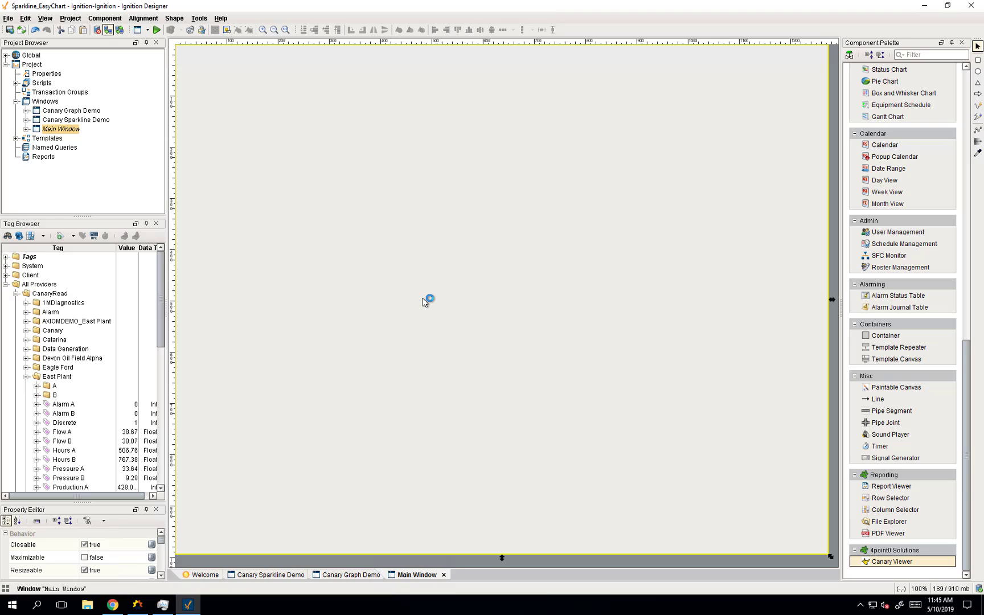
Stretch the Canary Viewer across the Main Window to about 1222 by 931 and enlarge the Property Editor
left_click_drag(373, 253, 299, 178)
left_click_drag(395, 264, 814, 534)
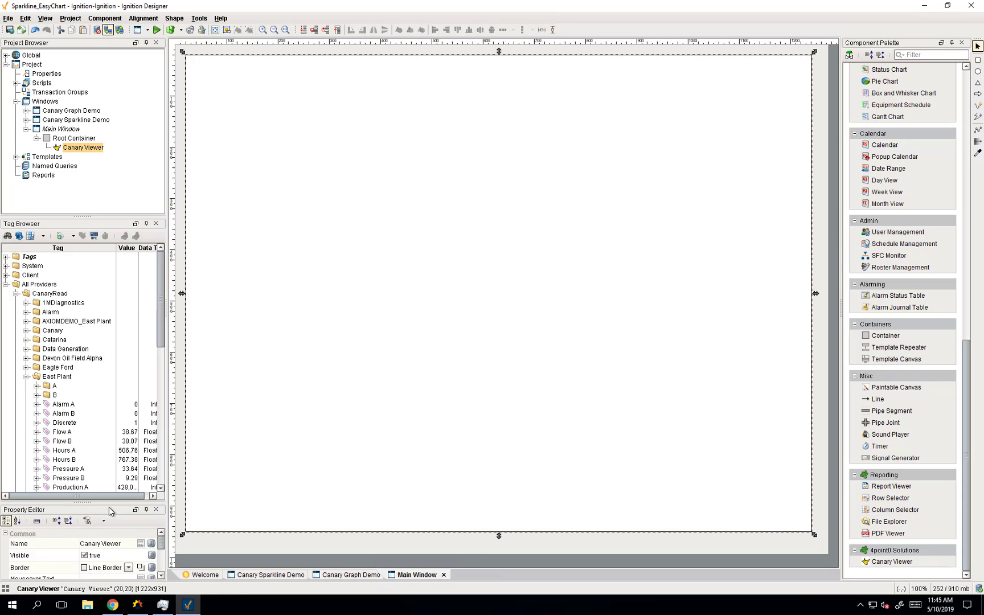
left_click_drag(108, 504, 113, 389)
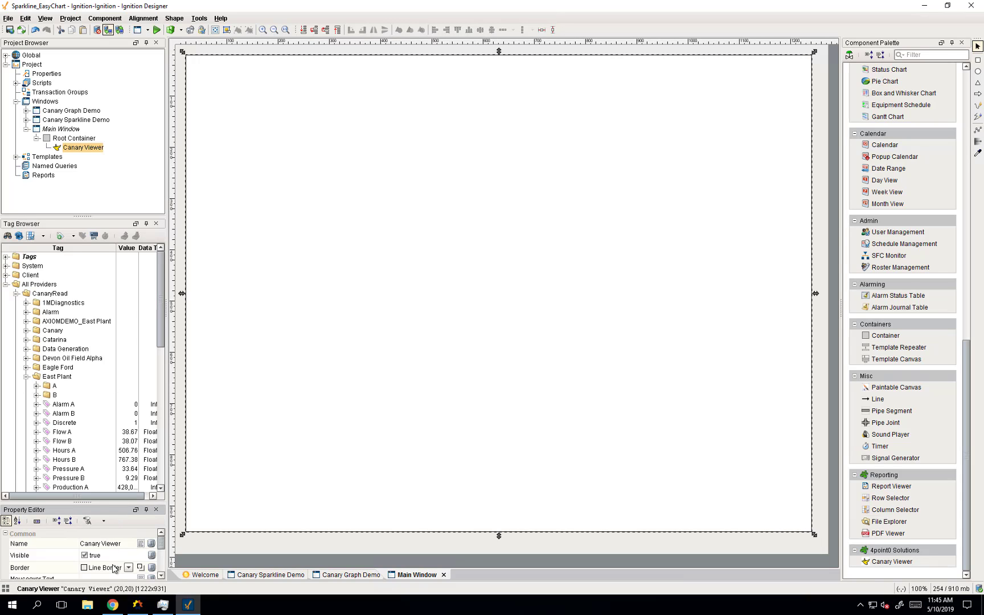
scroll(114, 568, "down", 3)
scroll(102, 546, "up", 2)
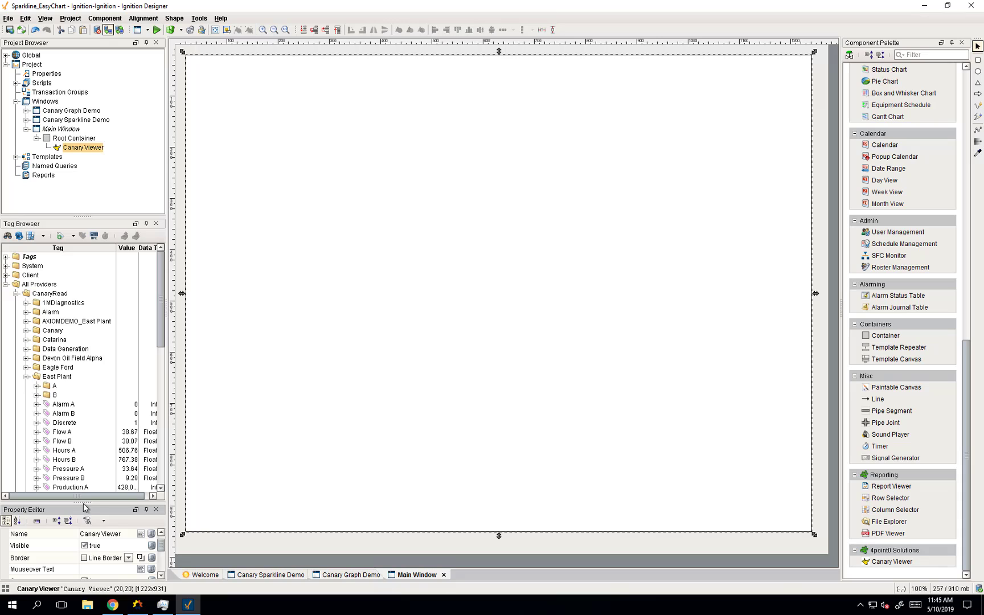
left_click_drag(84, 502, 86, 340)
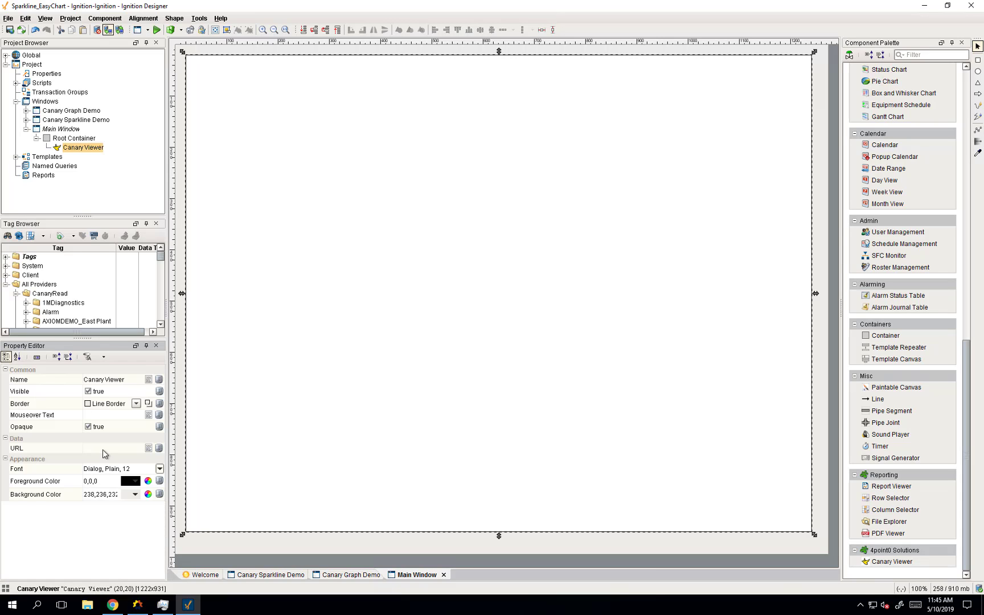
Set the Canary Viewer's URL to the Private\CorsoStillRocks application link, with jeff-m as the host name
left_click(108, 448)
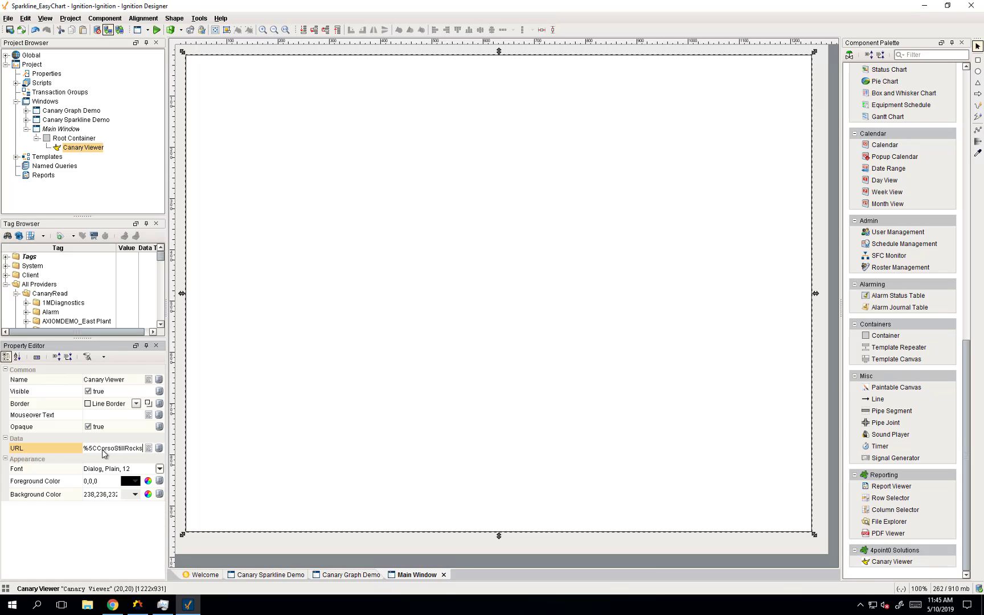
key("Left")
key("Left")
key("Left")
key("Left")
key("Left")
key("Left")
key("Left")
key("Left")
key("Left")
key("Left")
key("Left")
key("Left")
key("Left")
key("Left")
key("Left")
key("Left")
key("Left")
key("Left")
key("Left")
key("Left")
key("Left")
key("Left")
key("Left")
key("Left")
key("Left")
key("Left")
key("Left")
key("Left")
key("Left")
key("Left")
key("Left")
key("Left")
key("Left")
key("Left")
key("Delete")
key("Delete")
key("Delete")
key("Delete")
key("Delete")
key("Delete")
key("Delete")
key("Delete")
key("Delete")
type("jeff")
key("Return")
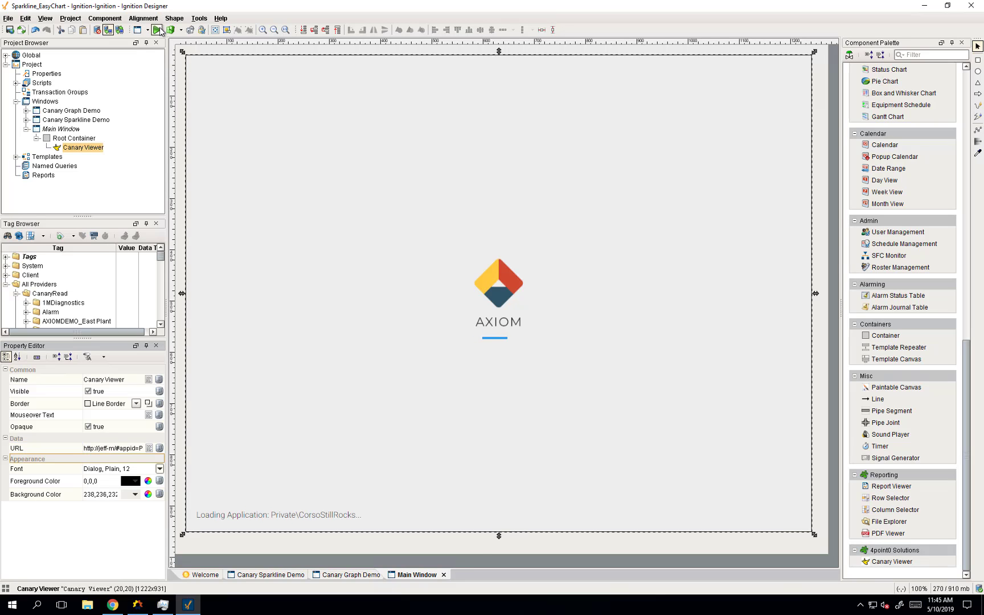
Preview the window and add the Plant tags West Plant.Ramp and West Plant.A.Flow to the CorsoRocks chart on Screen1
left_click(160, 31)
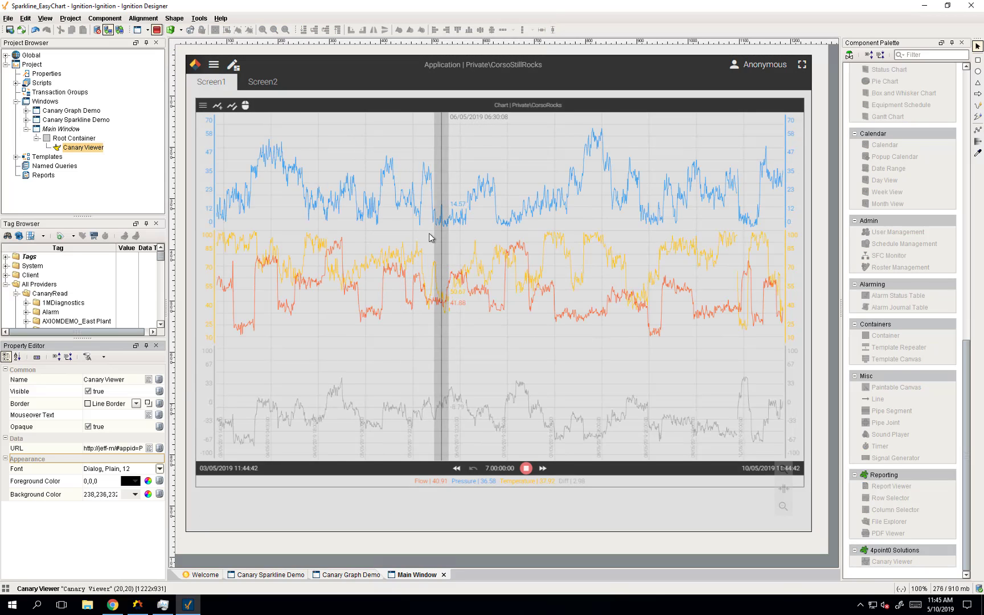
left_click(216, 107)
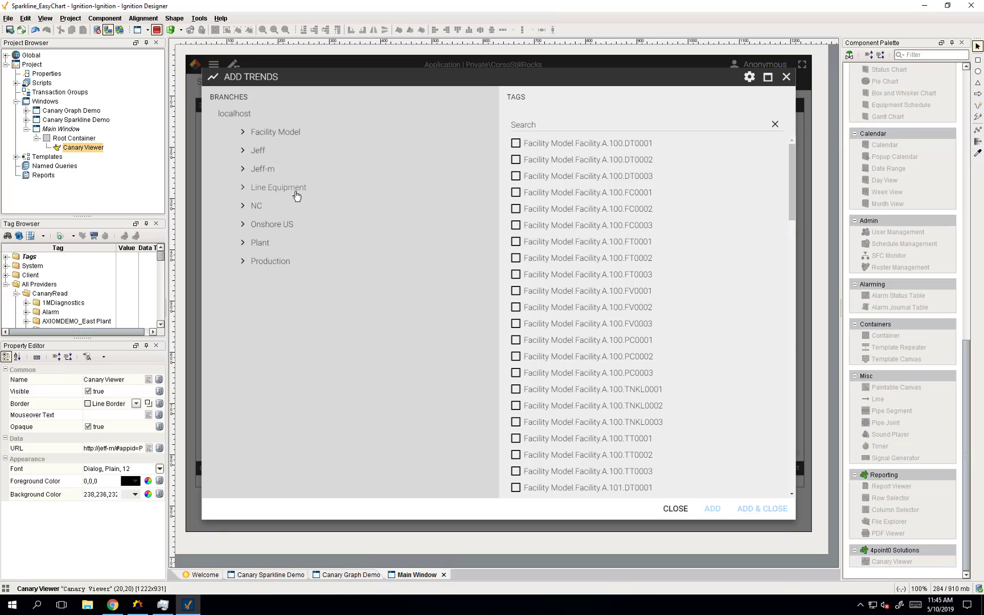
left_click(259, 242)
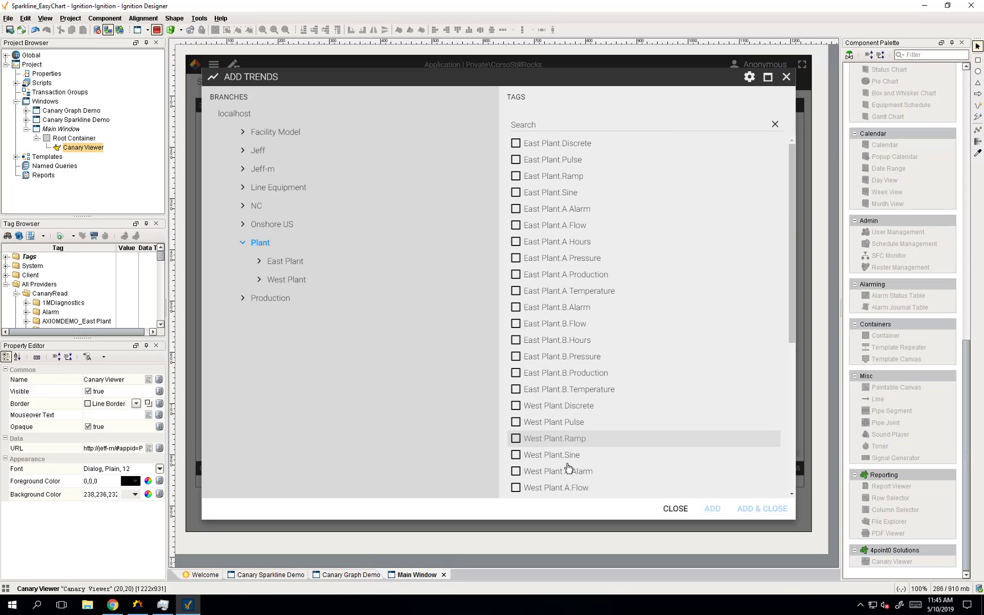
left_click(567, 487)
left_click(566, 437)
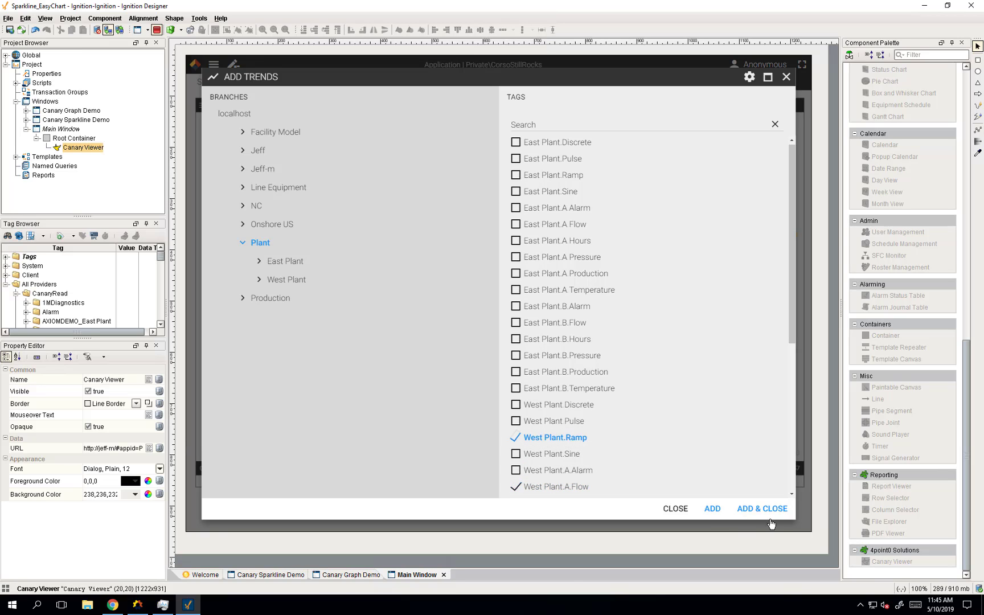
left_click(767, 510)
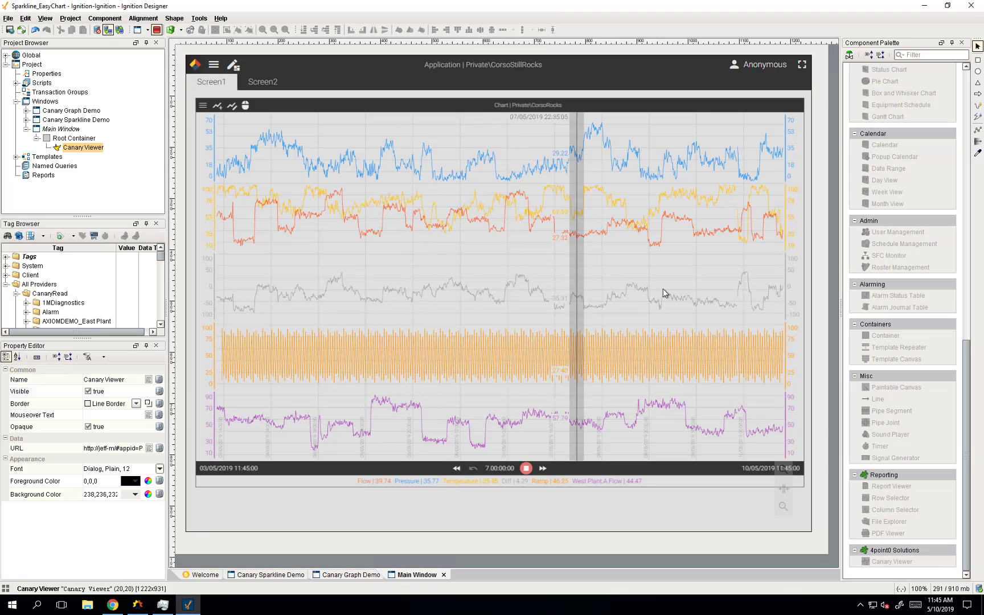
Zoom the chart to the time range from about 04/05/2019 09:32 to 06/05/2019 18:51
left_click(245, 105)
left_click(260, 147)
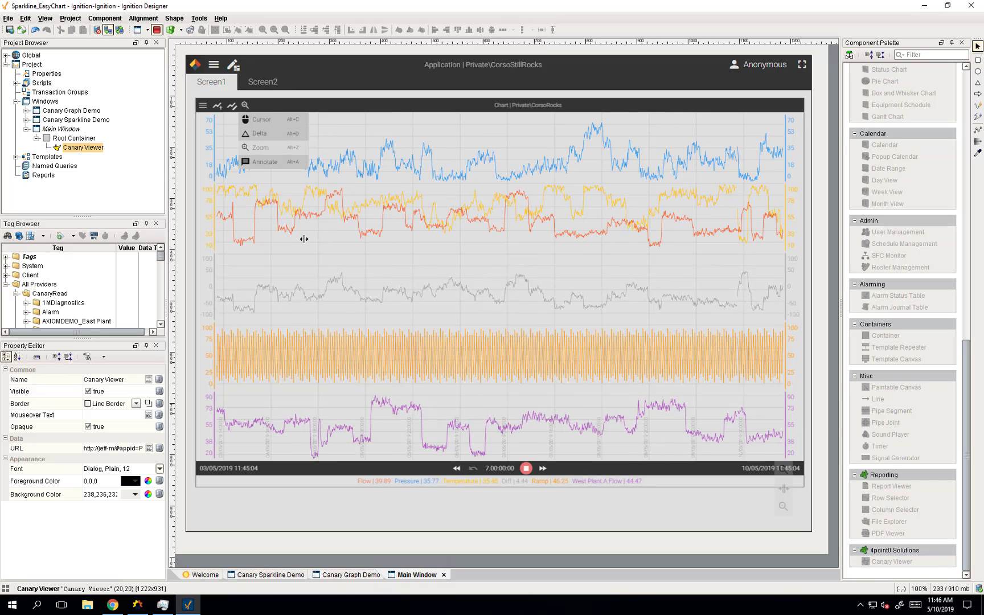
left_click_drag(290, 232, 482, 243)
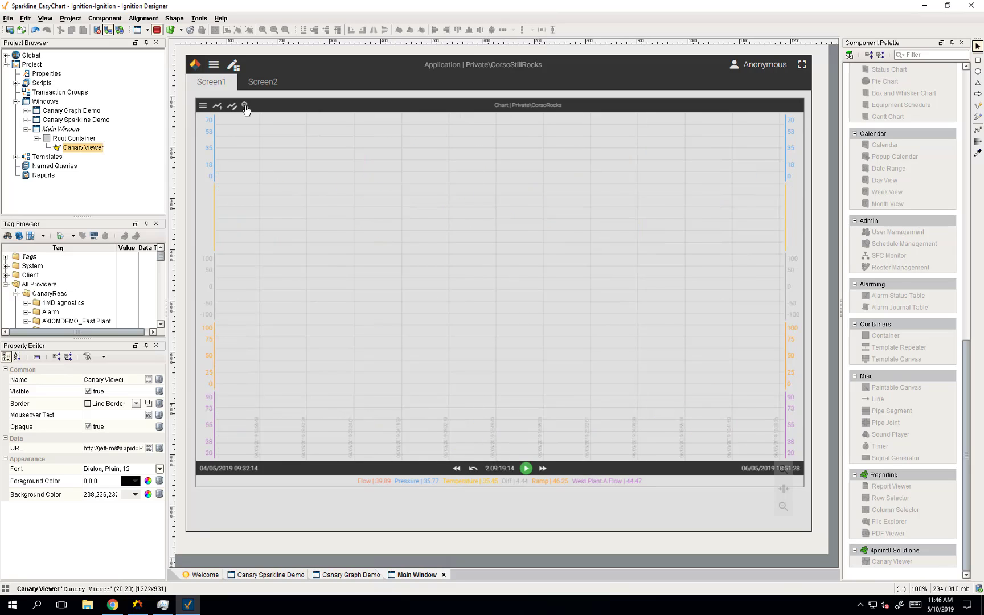
Measure the trend changes with Delta from about 04/05/2019 20:00 to 05/05/2019 10:30
left_click(246, 106)
left_click(259, 133)
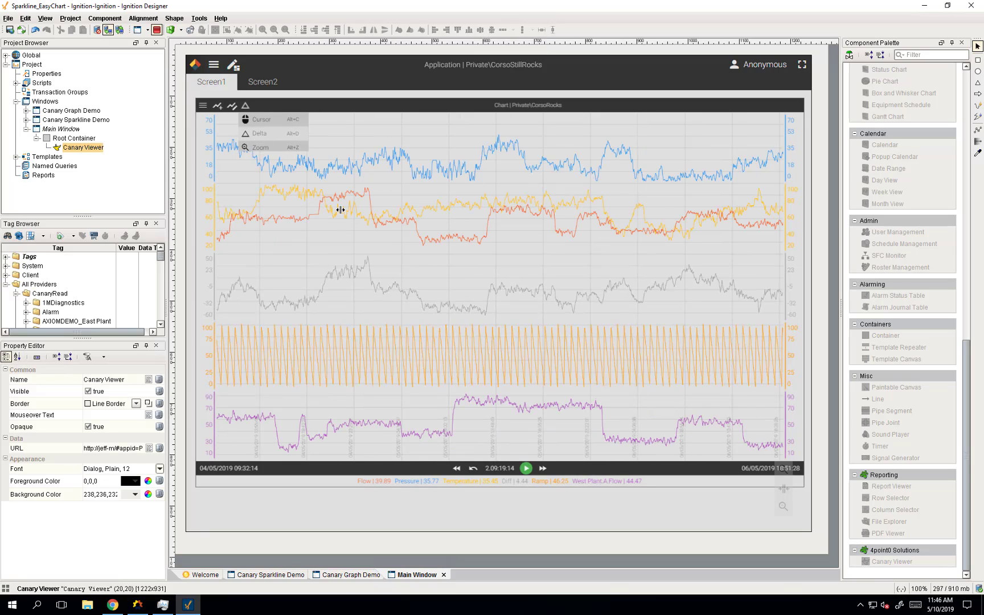
left_click_drag(319, 200, 463, 213)
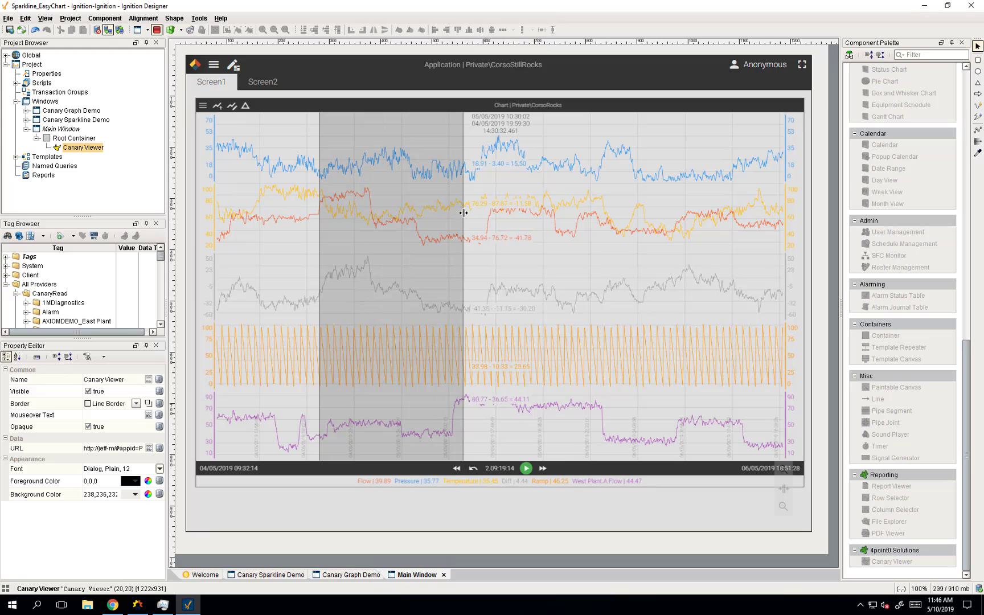
Edit Screen2 and add a circular gauge about 306 high below the Flow row
left_click(262, 84)
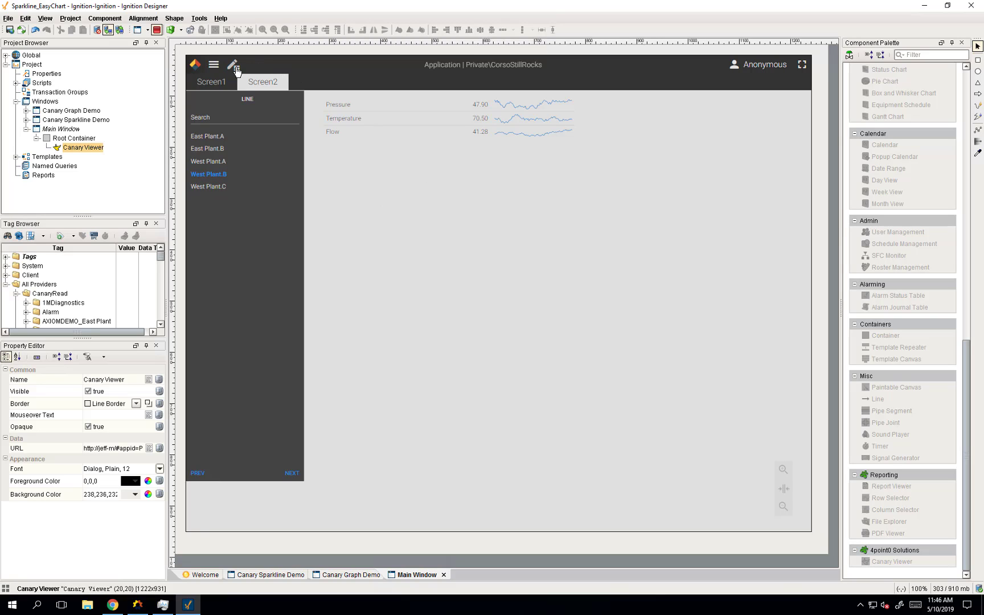
left_click(233, 66)
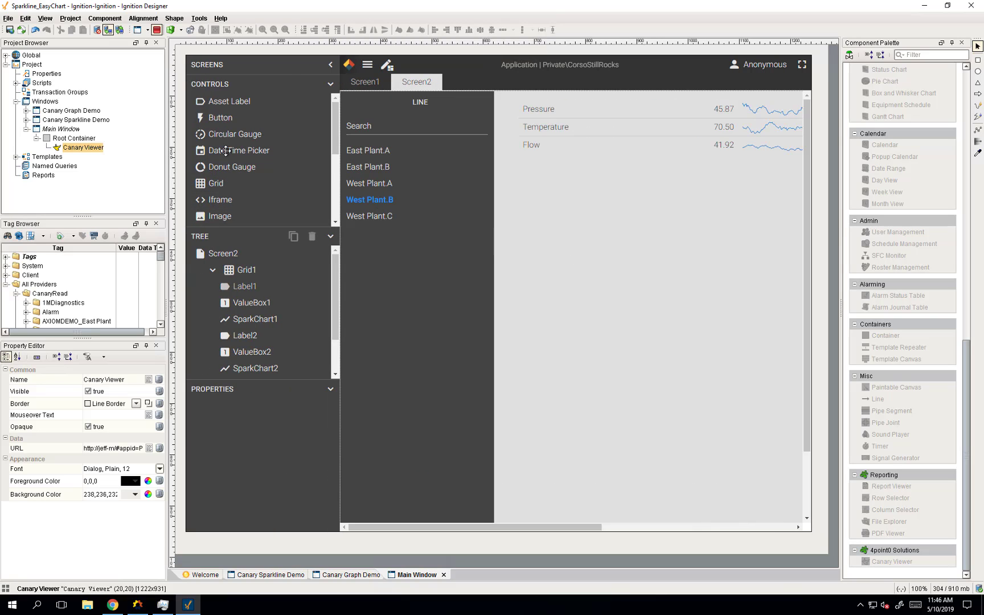
left_click_drag(227, 134, 528, 231)
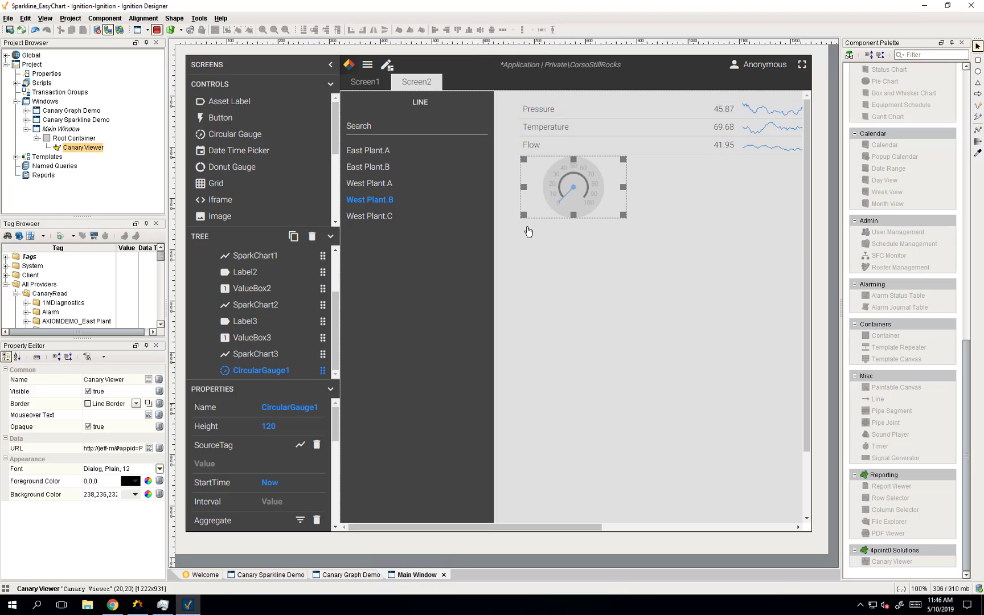
left_click_drag(569, 187, 673, 436)
Set the circular gauge's source tag to Plant's East Plant.A.Pressure and leave edit mode
left_click(300, 445)
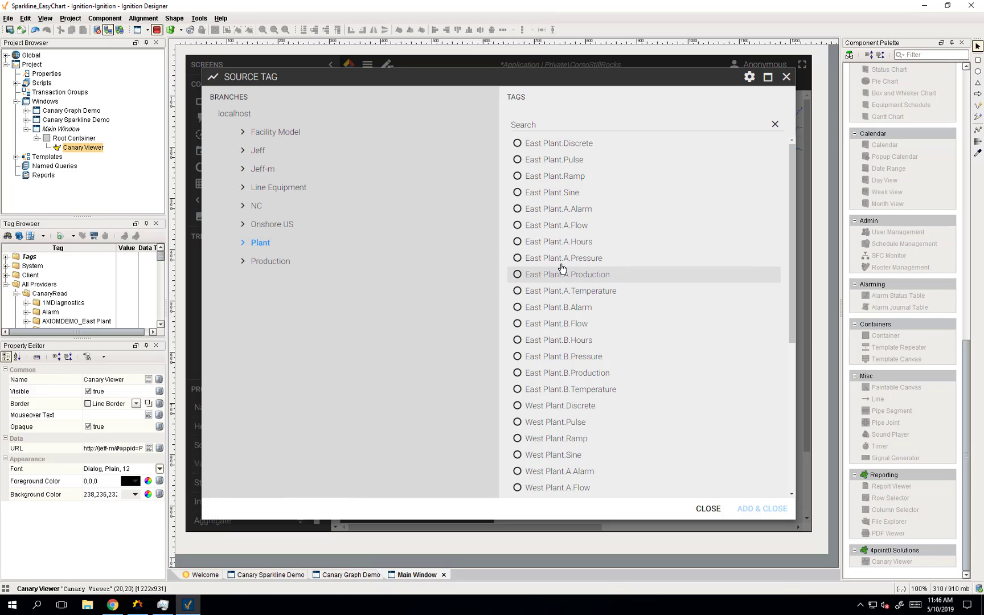
left_click(560, 259)
left_click(766, 512)
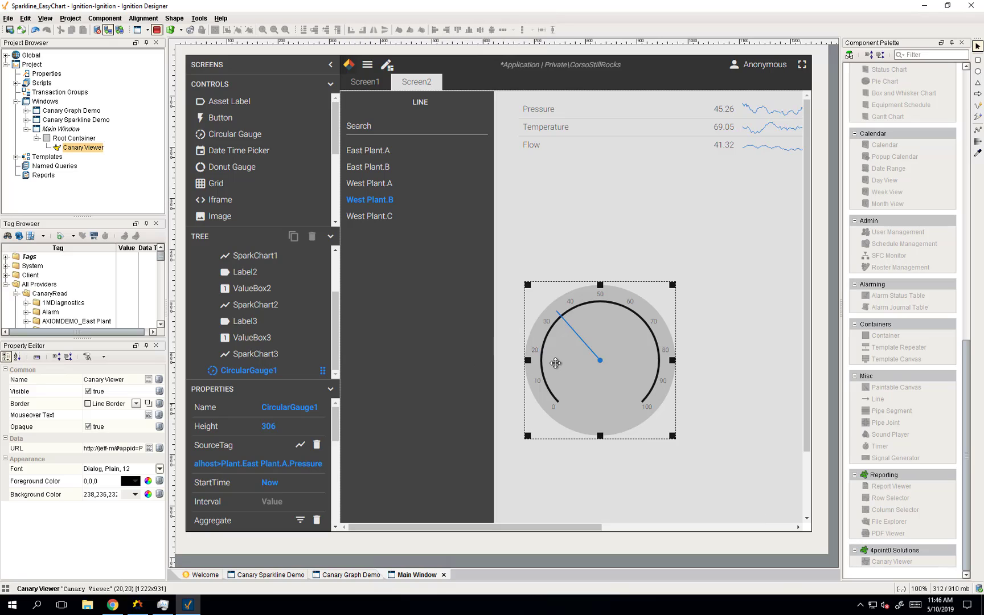
left_click(369, 66)
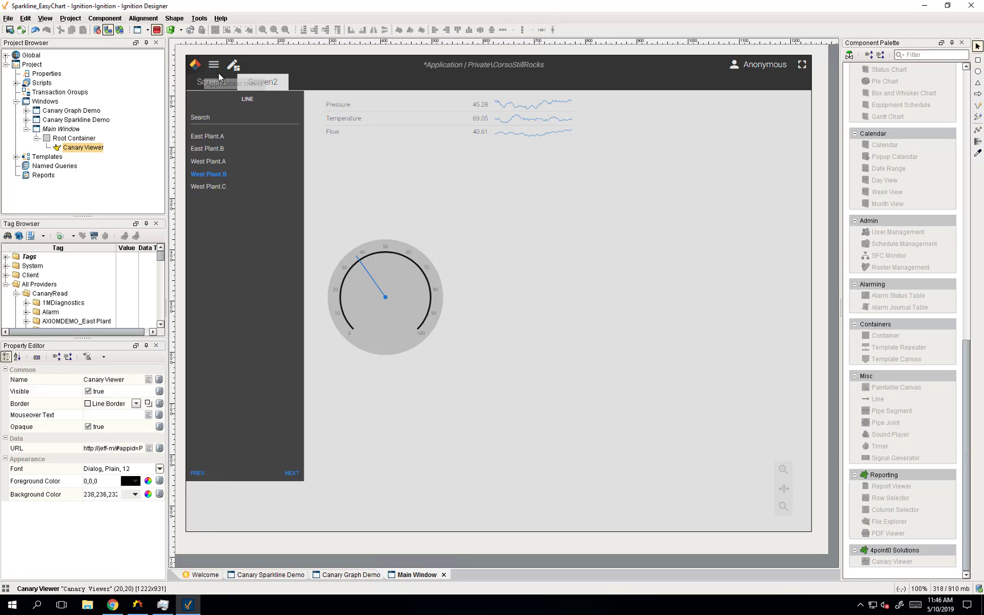
Discard the unsaved application changes and browse the Public and Private folders for charts to open
left_click(218, 73)
left_click(222, 81)
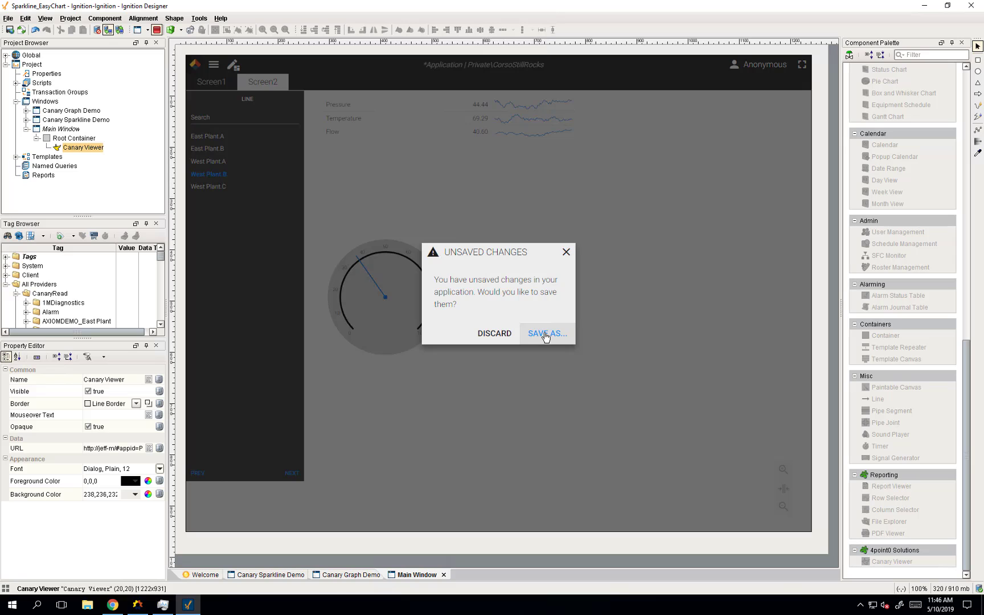
left_click(504, 333)
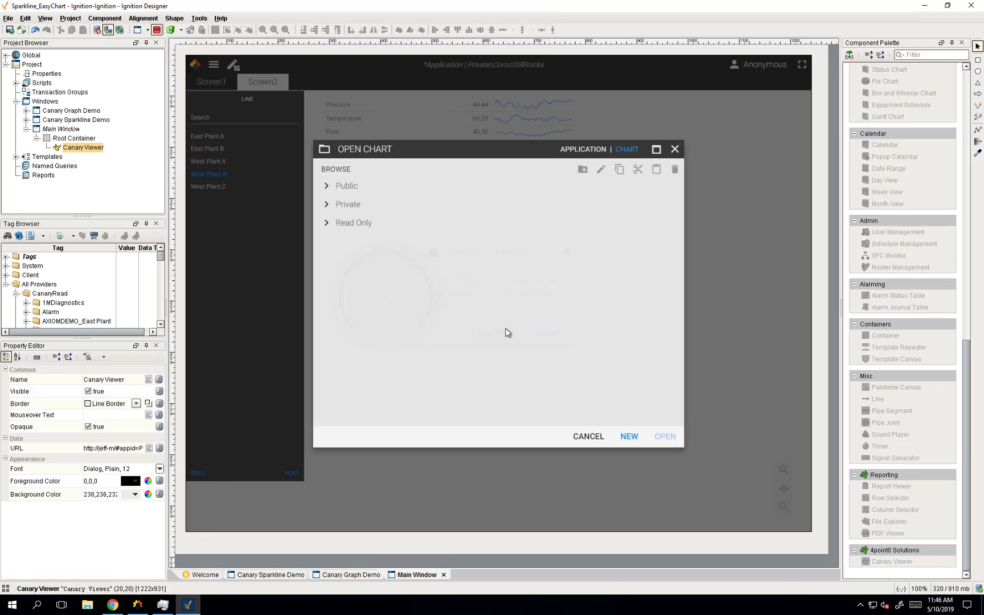
left_click(349, 205)
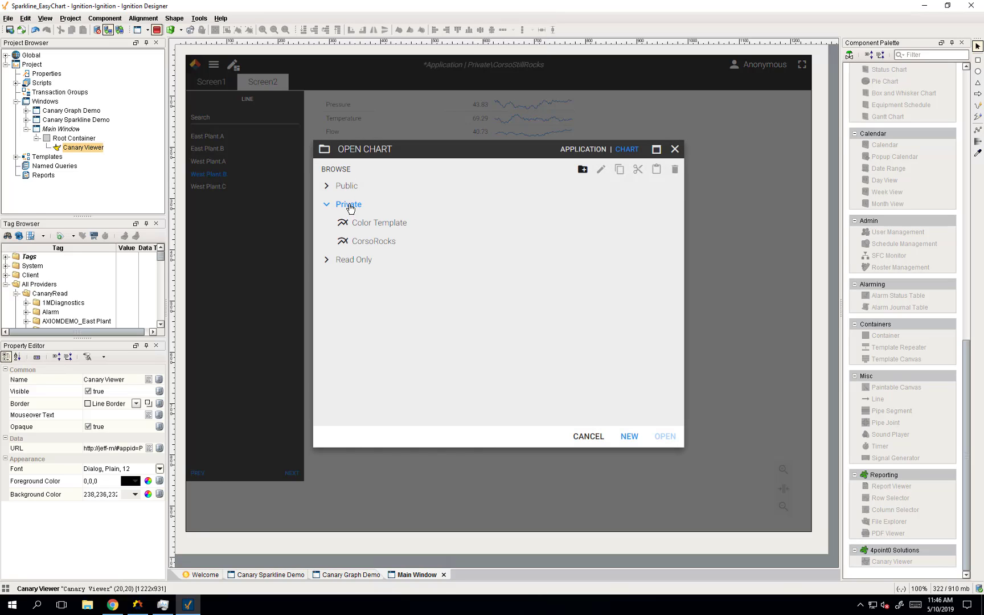
left_click(348, 205)
left_click(342, 185)
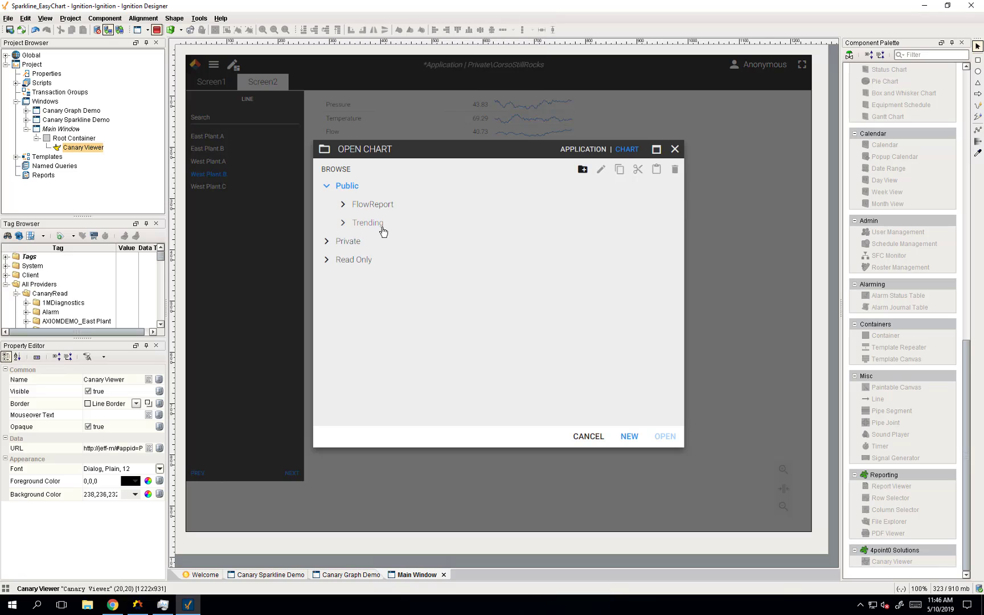
left_click(348, 242)
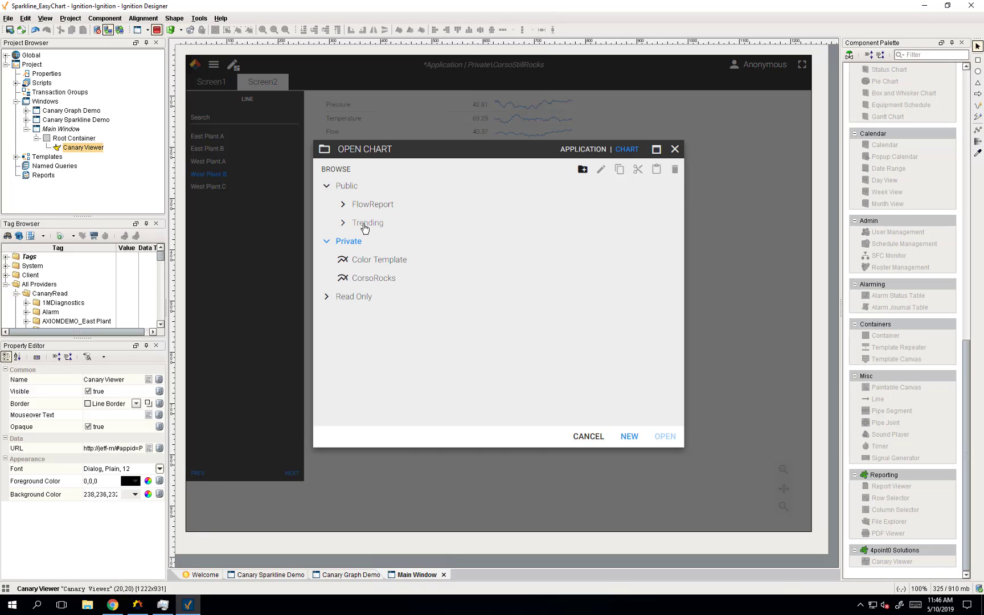
Open the Design 3 application from the Private Diagnostics folder
left_click(582, 150)
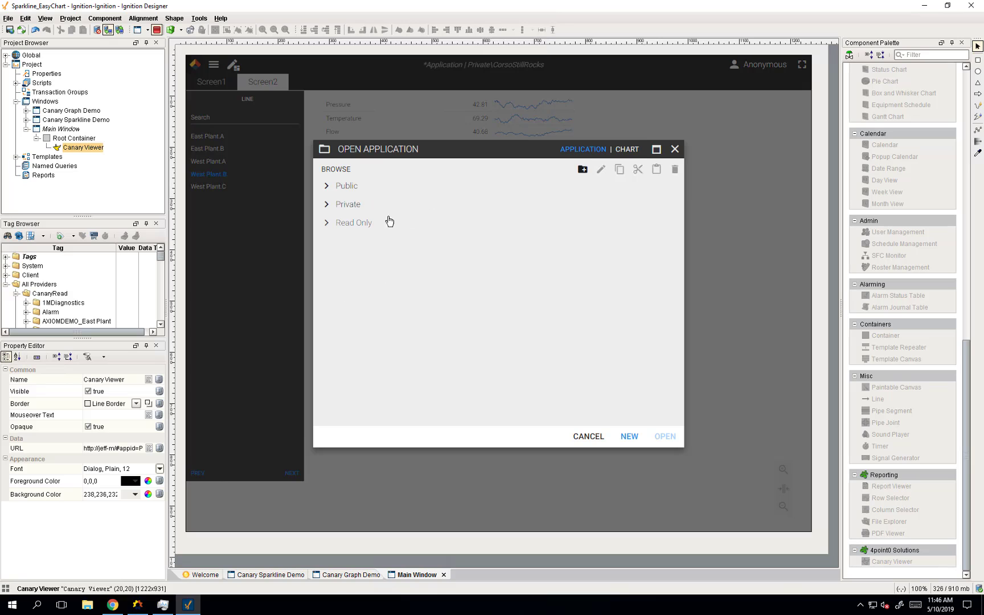
left_click(344, 186)
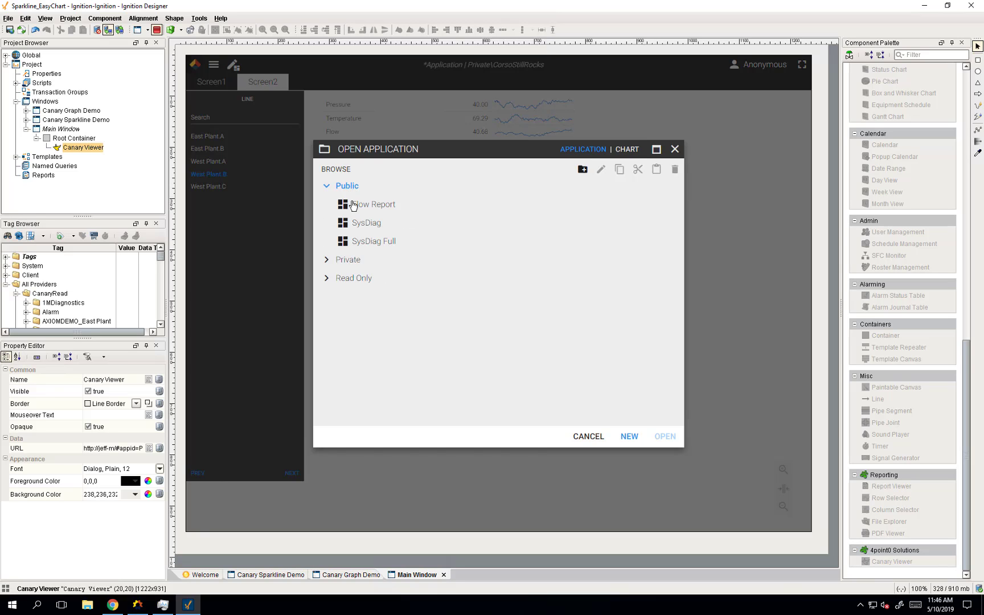
left_click(349, 261)
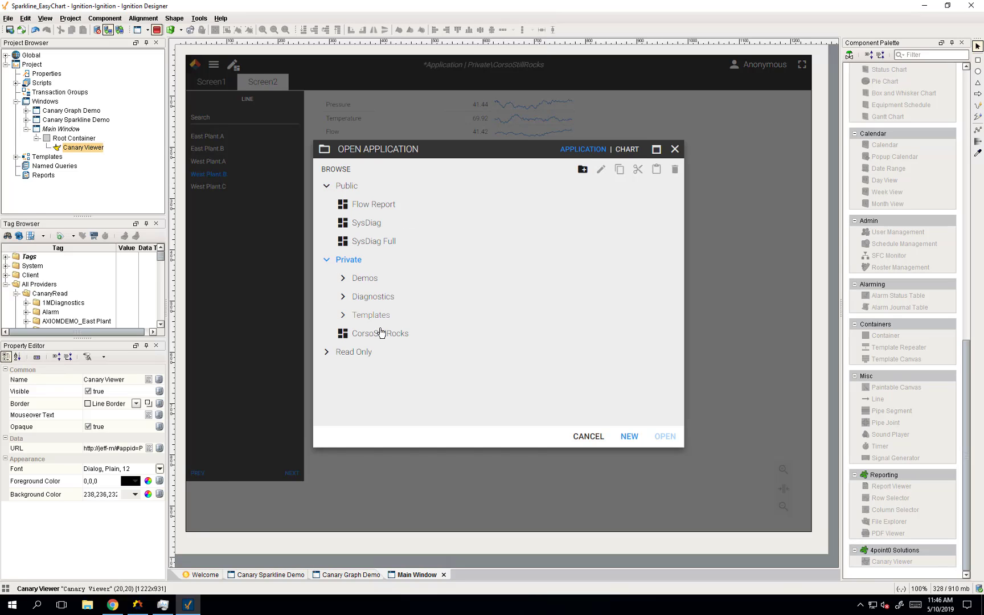
left_click(370, 297)
left_click(383, 351)
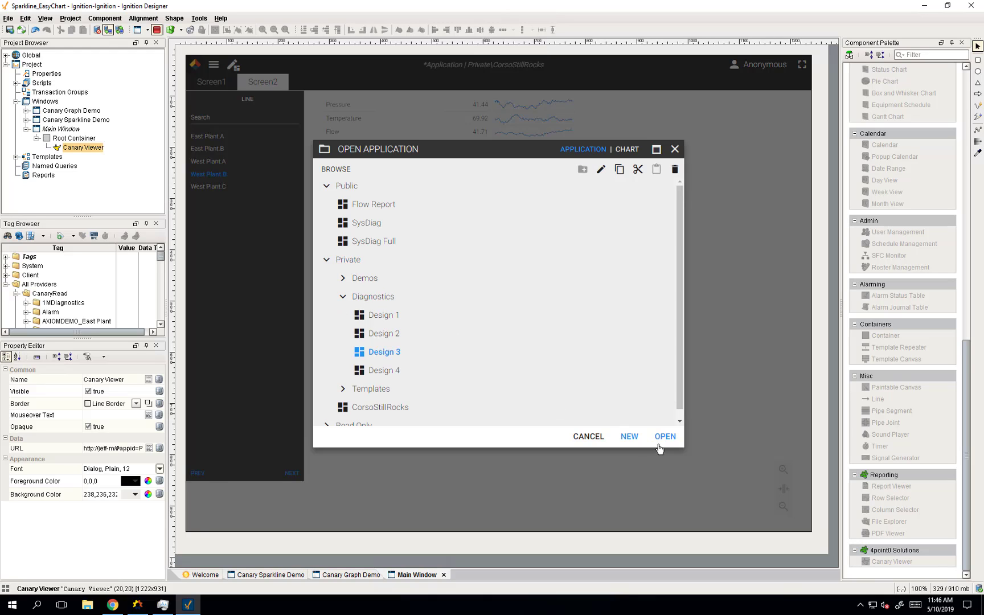
left_click(665, 438)
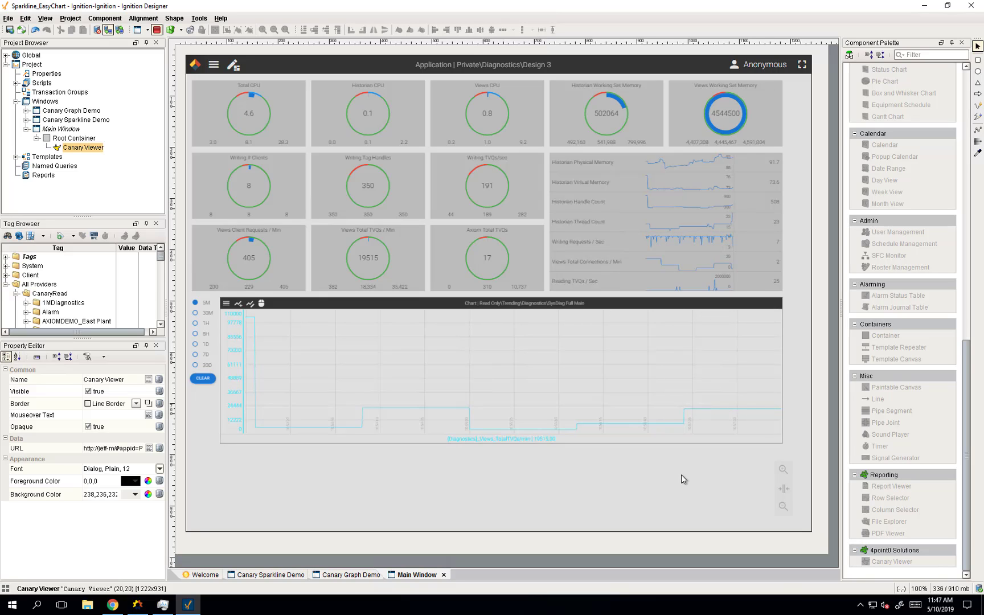
Clear the diagnostics chart and plot Historian CPU, Views CPU and Total CPU over a 1D time span
left_click(209, 384)
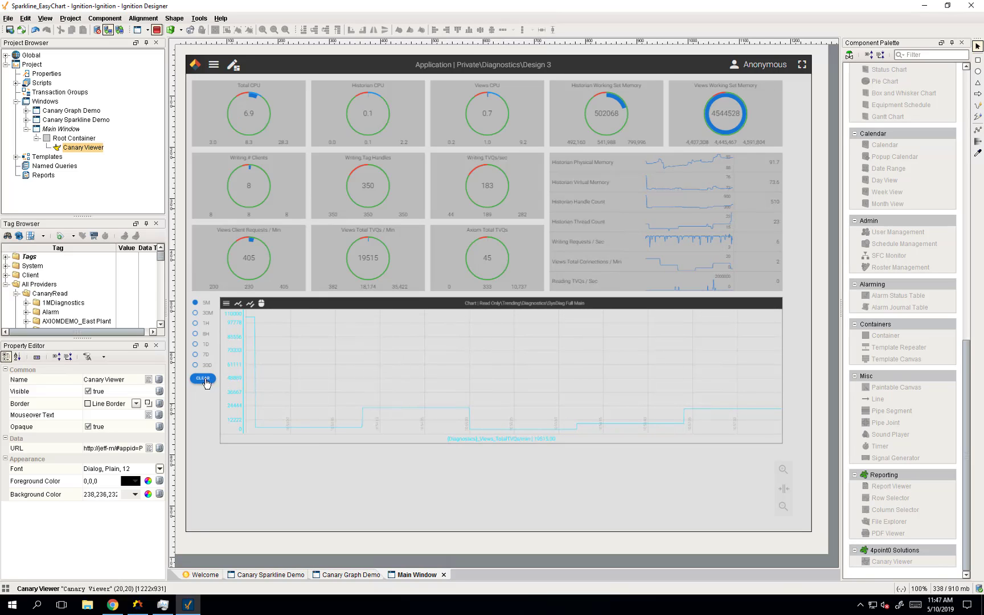
left_click(406, 127)
left_click(526, 121)
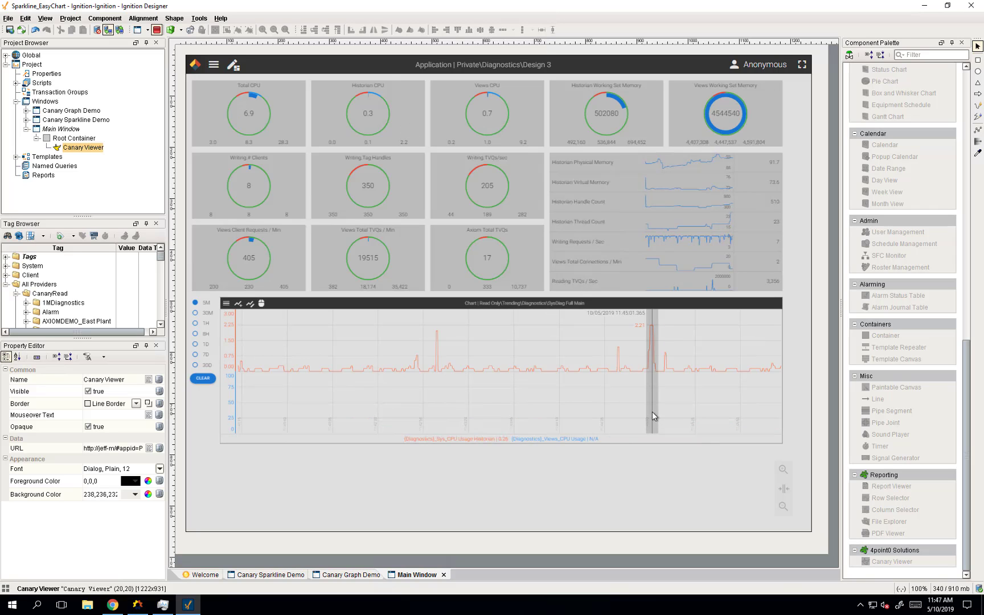
left_click(280, 120)
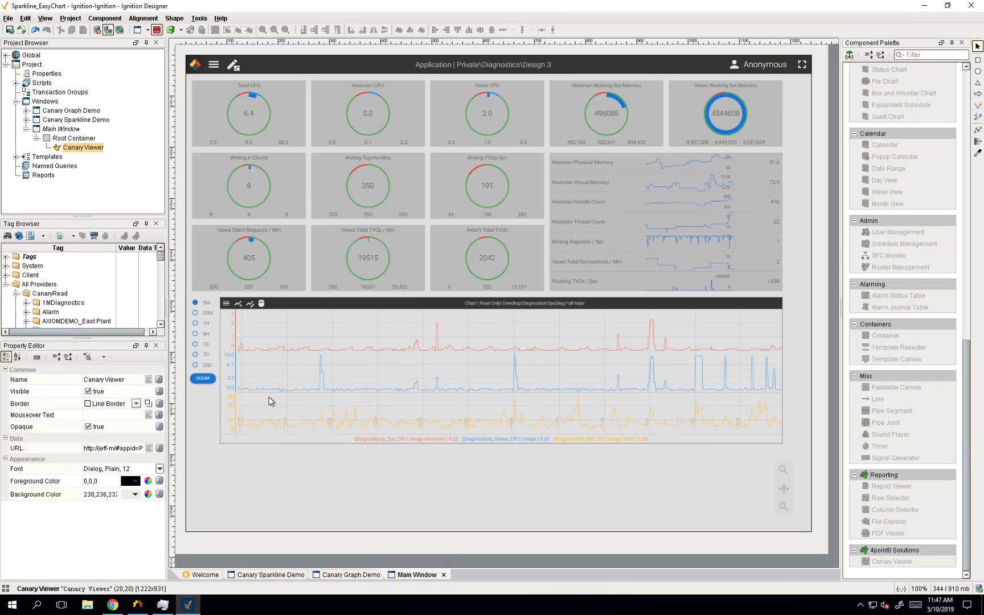
left_click(195, 344)
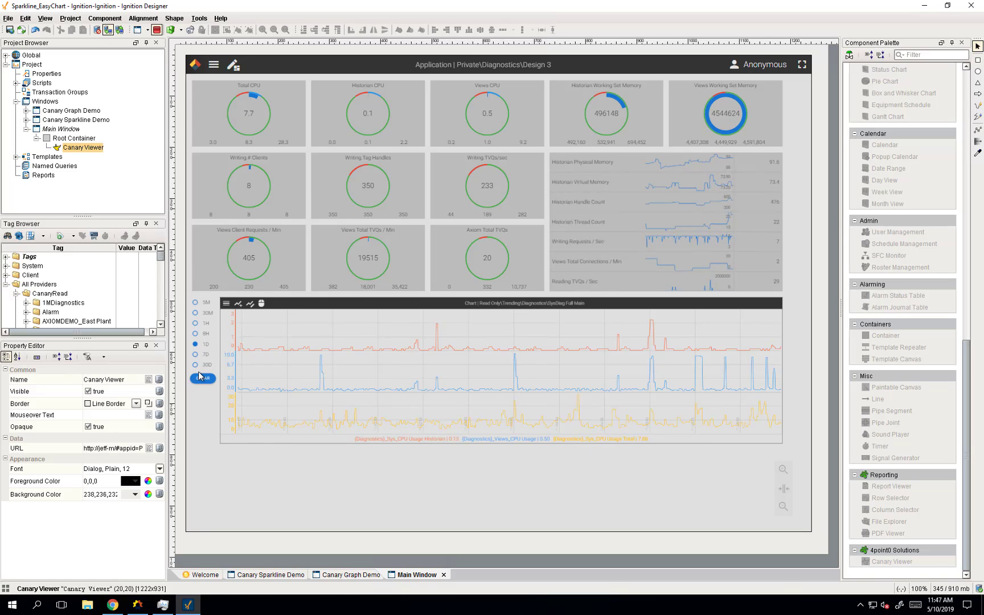